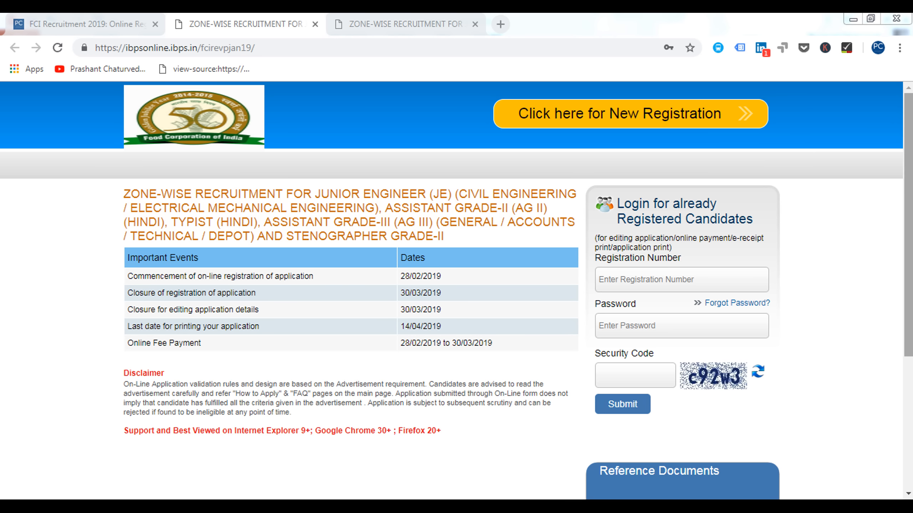
- Open the new registration form and look through its Basic Info fields down to the security code
{"action": "left_click", "coordinate": [619, 114]}
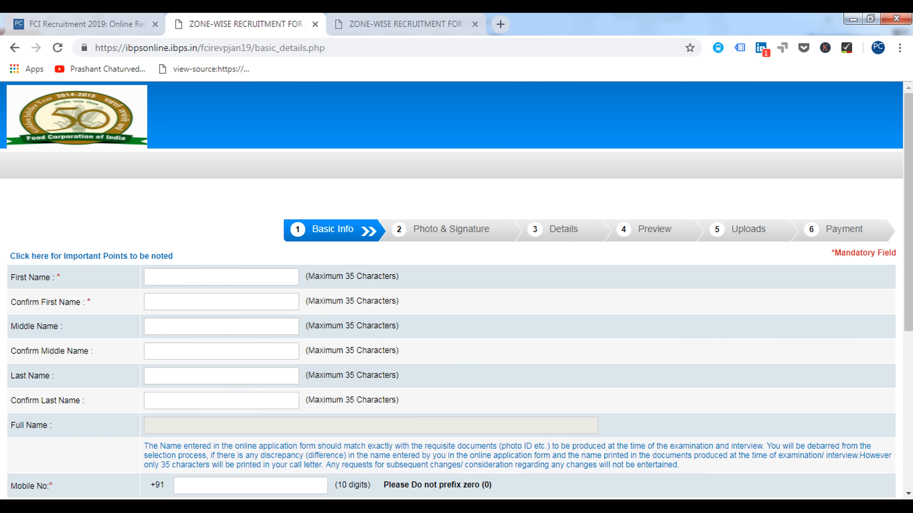
{"action": "scroll", "coordinate": [456, 291], "scroll_direction": "down", "scroll_amount": 2}
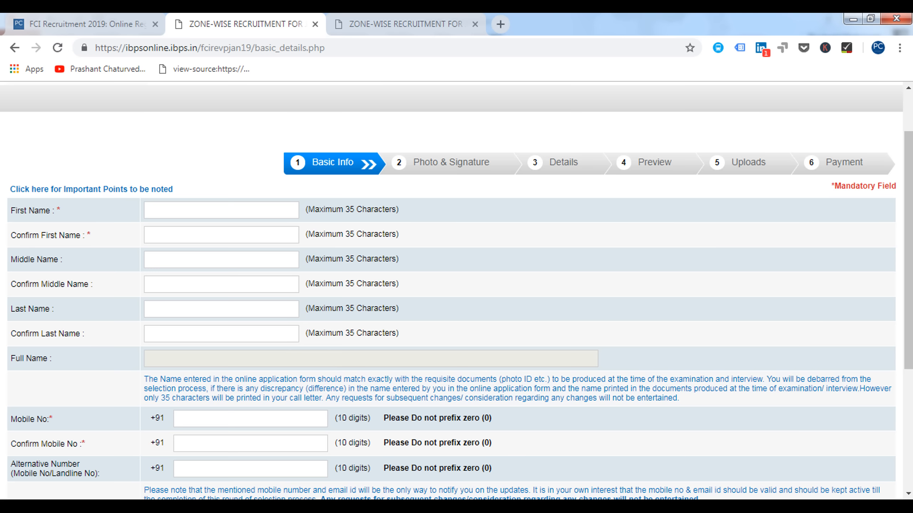
{"action": "scroll", "coordinate": [456, 291], "scroll_direction": "down", "scroll_amount": 2}
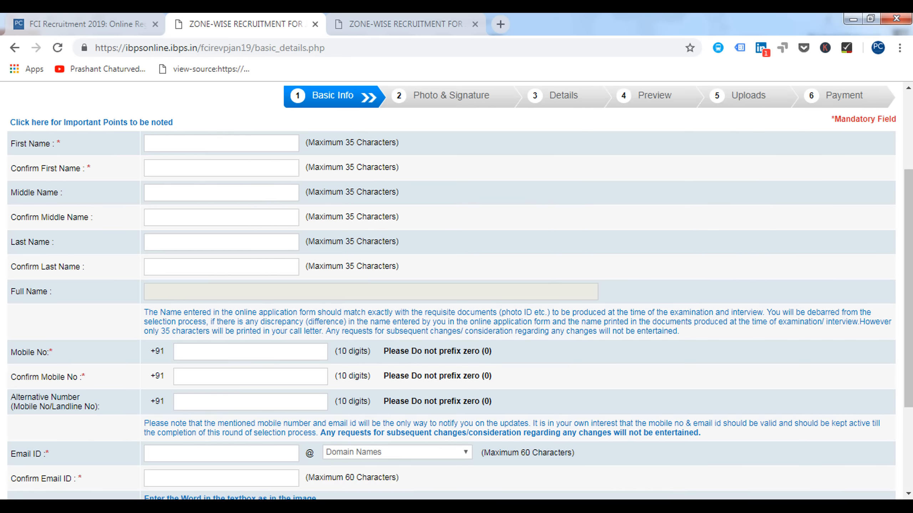
{"action": "scroll", "coordinate": [456, 291], "scroll_direction": "down", "scroll_amount": 2}
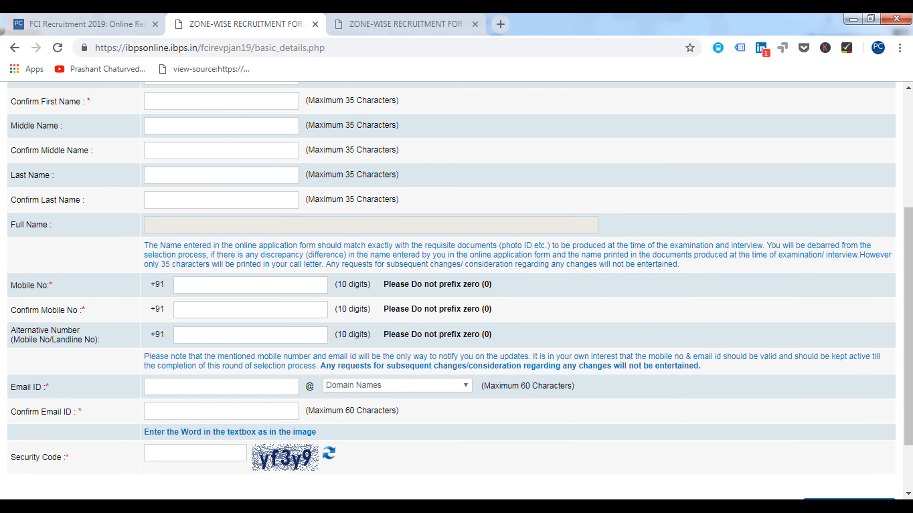
{"action": "scroll", "coordinate": [457, 292], "scroll_direction": "down", "scroll_amount": 2}
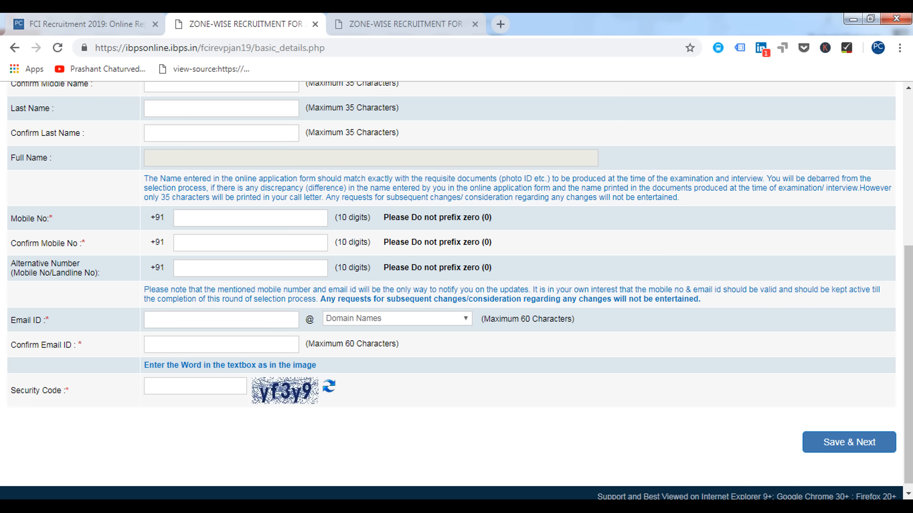
- Open the application login page from the FCI Recruitment 2019 article and clear the prefilled security code
{"action": "left_click", "coordinate": [83, 24]}
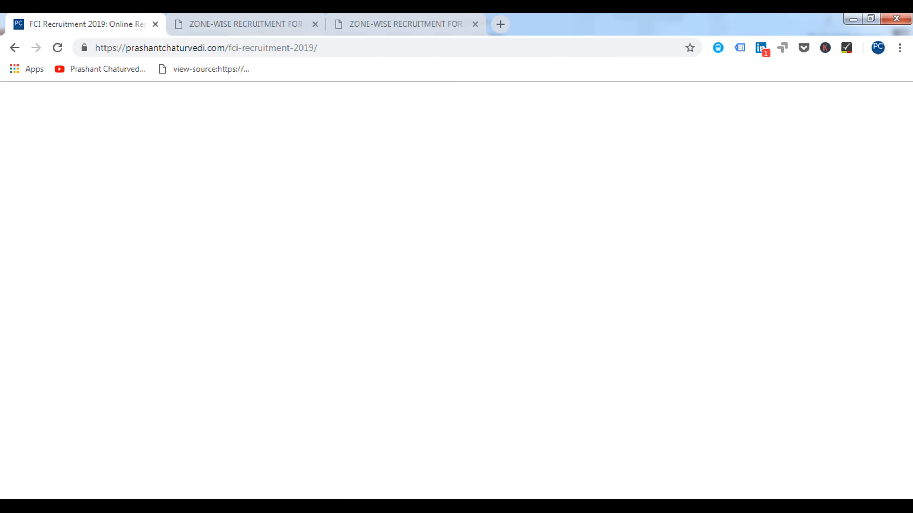
{"action": "left_click", "coordinate": [326, 313]}
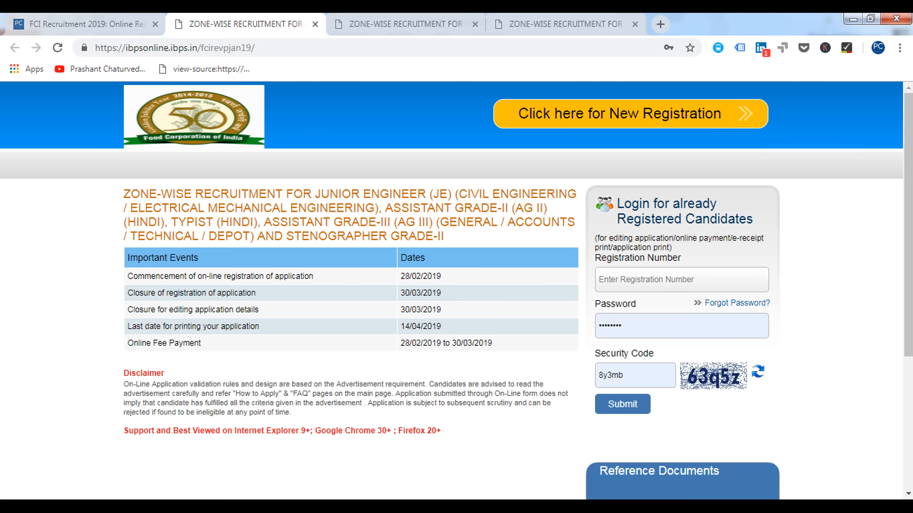
{"action": "double_click", "coordinate": [611, 375]}
{"action": "key", "text": "BackSpace"}
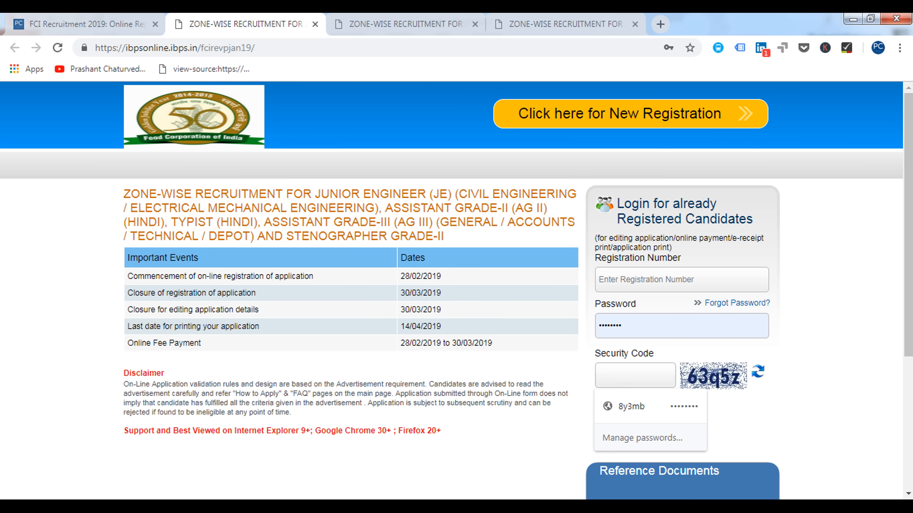
{"action": "key", "text": "Escape"}
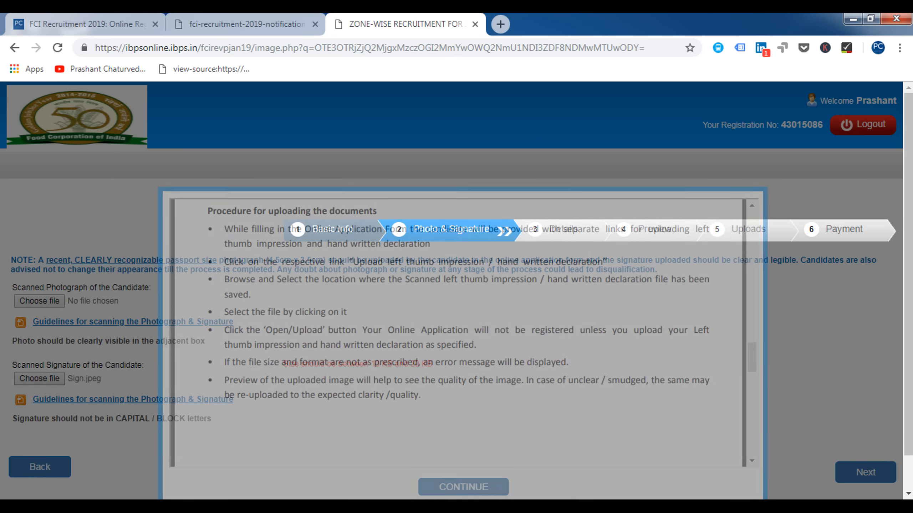
- Skim the document upload procedure and notes in the scanning guidelines, returning to the beginning of the document
{"action": "scroll", "coordinate": [464, 331], "scroll_direction": "down", "scroll_amount": 5}
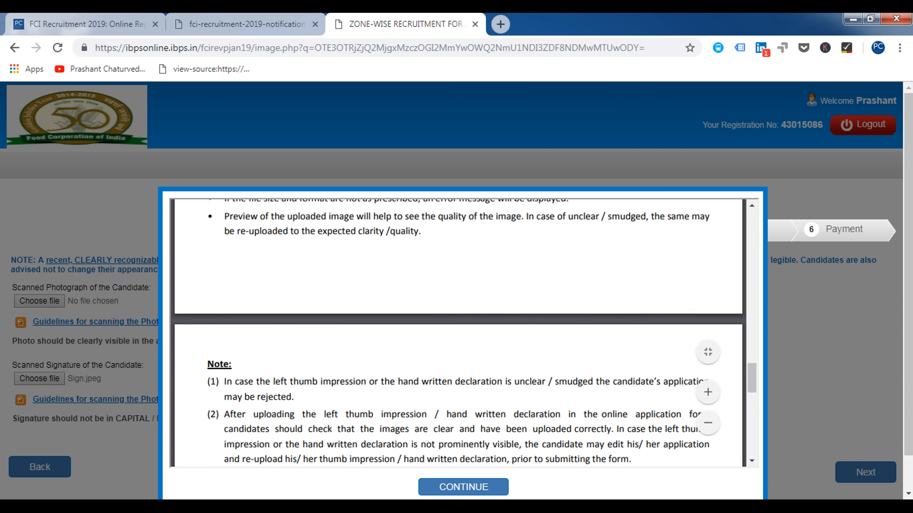
{"action": "scroll", "coordinate": [463, 331], "scroll_direction": "down", "scroll_amount": 3}
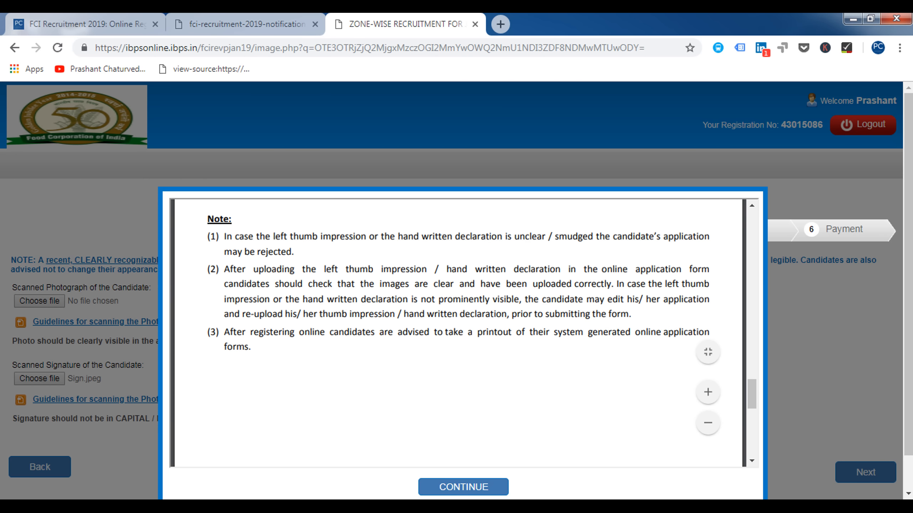
{"action": "scroll", "coordinate": [464, 331], "scroll_direction": "up", "scroll_amount": 8}
{"action": "scroll", "coordinate": [464, 330], "scroll_direction": "up", "scroll_amount": 10}
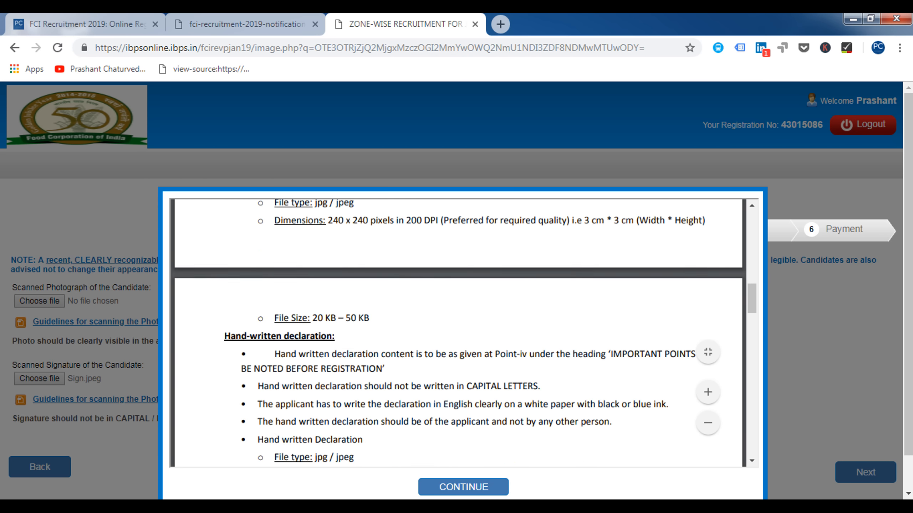
{"action": "scroll", "coordinate": [464, 331], "scroll_direction": "up", "scroll_amount": 3}
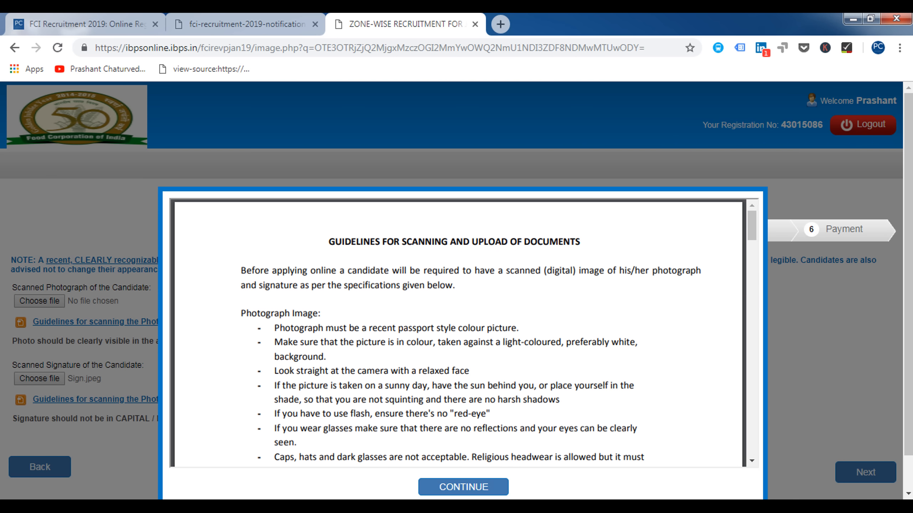
- Read the photograph, signature and left thumb impression requirements in the scanning guidelines
{"action": "scroll", "coordinate": [463, 331], "scroll_direction": "down", "scroll_amount": 5}
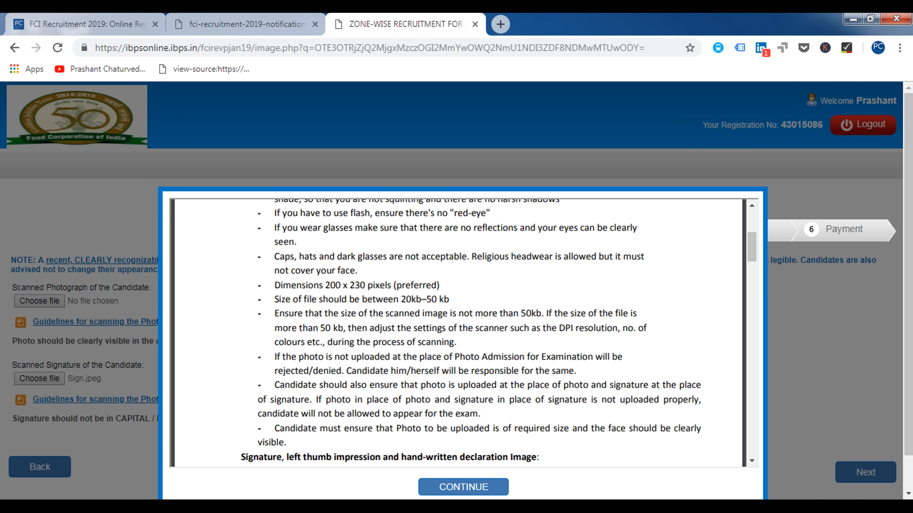
{"action": "scroll", "coordinate": [464, 331], "scroll_direction": "down", "scroll_amount": 5}
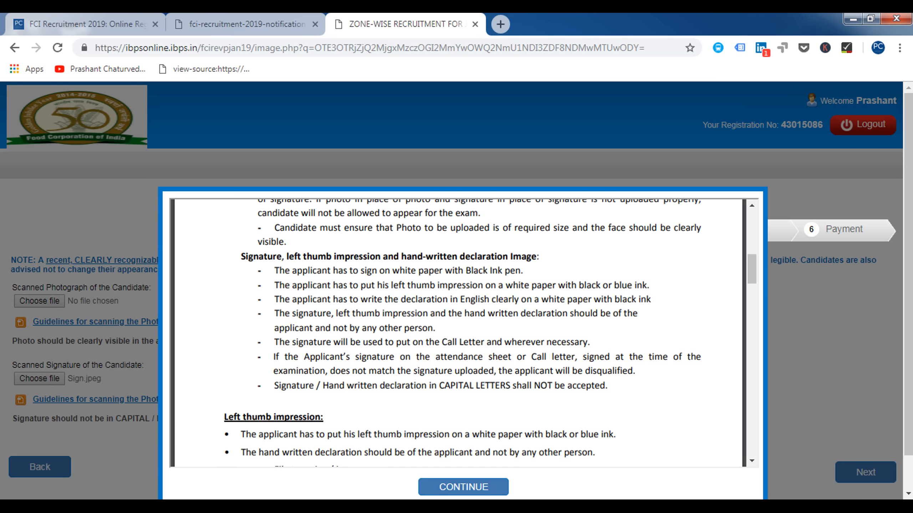
{"action": "scroll", "coordinate": [463, 331], "scroll_direction": "down", "scroll_amount": 3}
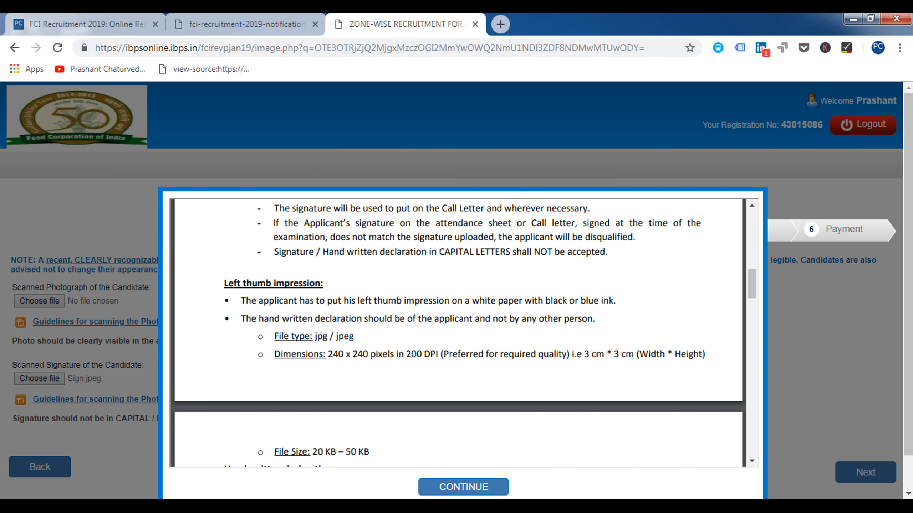
{"action": "scroll", "coordinate": [464, 331], "scroll_direction": "down", "scroll_amount": 2}
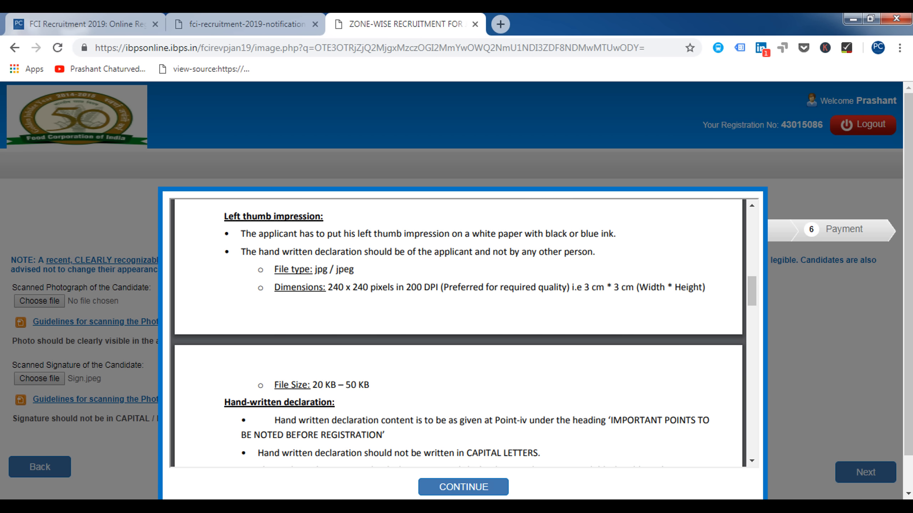
- Review the hand-written declaration requirements, highlighting the rules on capital letters and on writing in English with black or blue ink
{"action": "scroll", "coordinate": [464, 330], "scroll_direction": "down", "scroll_amount": 2}
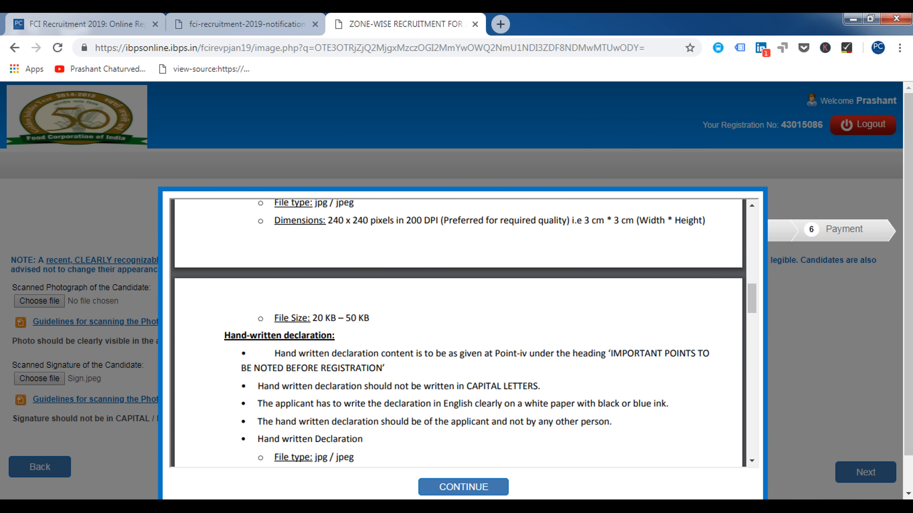
{"action": "scroll", "coordinate": [456, 333], "scroll_direction": "down", "scroll_amount": 2}
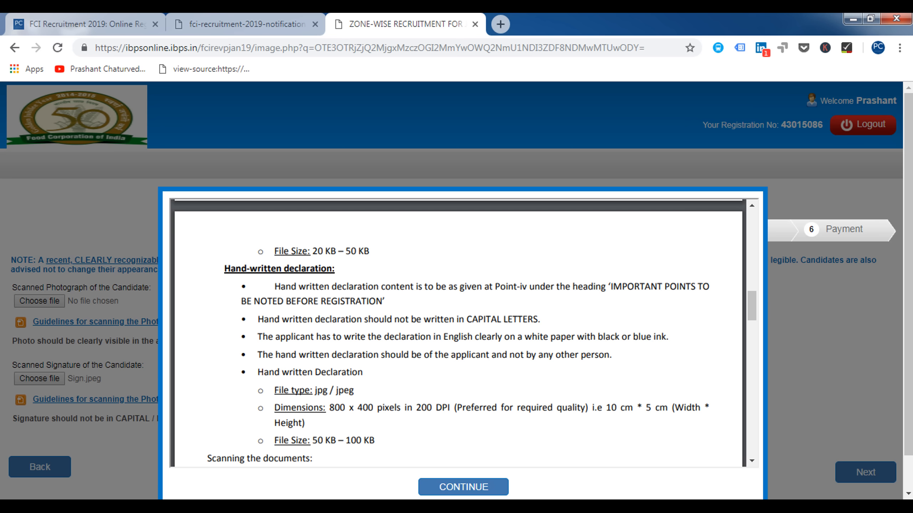
{"action": "left_click_drag", "start_coordinate": [258, 319], "coordinate": [543, 319]}
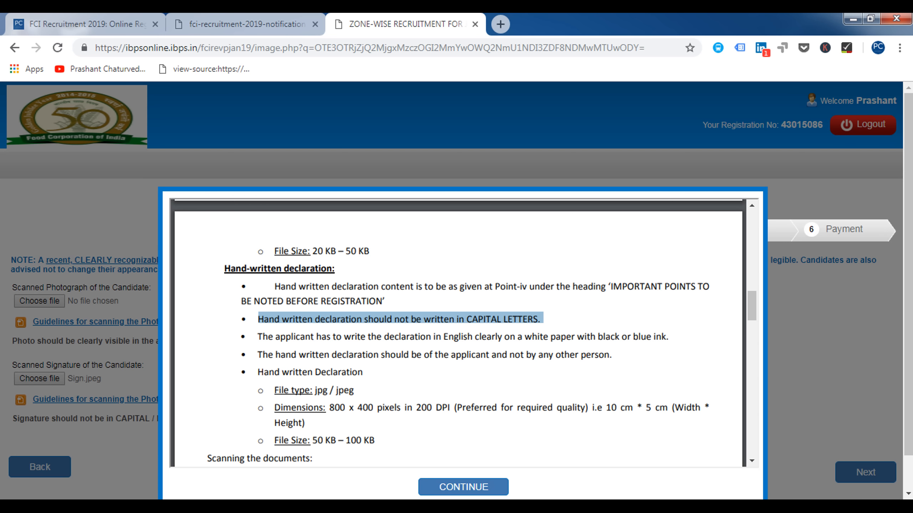
{"action": "left_click_drag", "start_coordinate": [258, 337], "coordinate": [668, 336]}
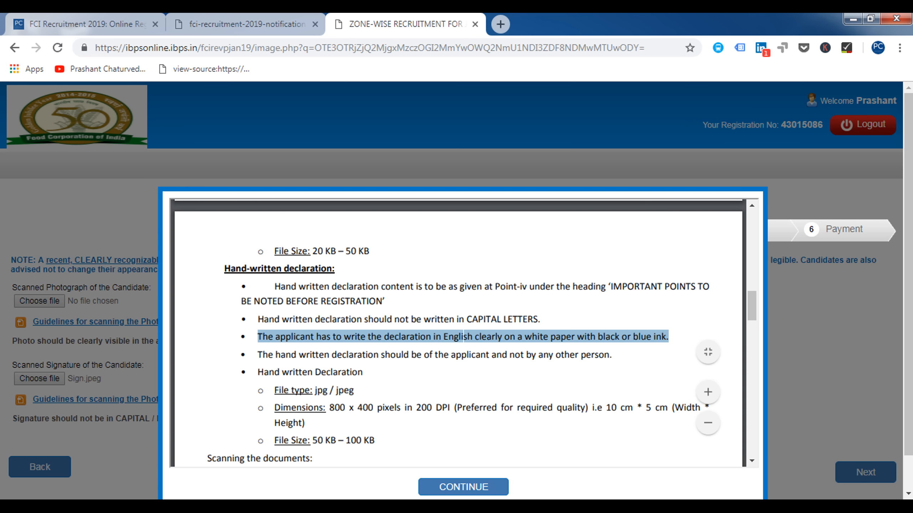
- Highlight the guideline about signing on white paper with a black ink pen and close the guidelines
{"action": "scroll", "coordinate": [463, 337], "scroll_direction": "up", "scroll_amount": 4}
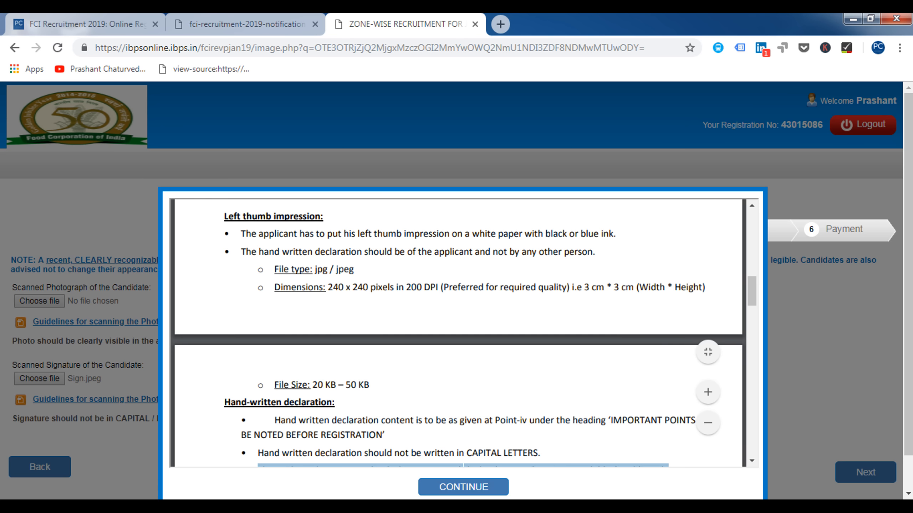
{"action": "scroll", "coordinate": [456, 332], "scroll_direction": "up", "scroll_amount": 5}
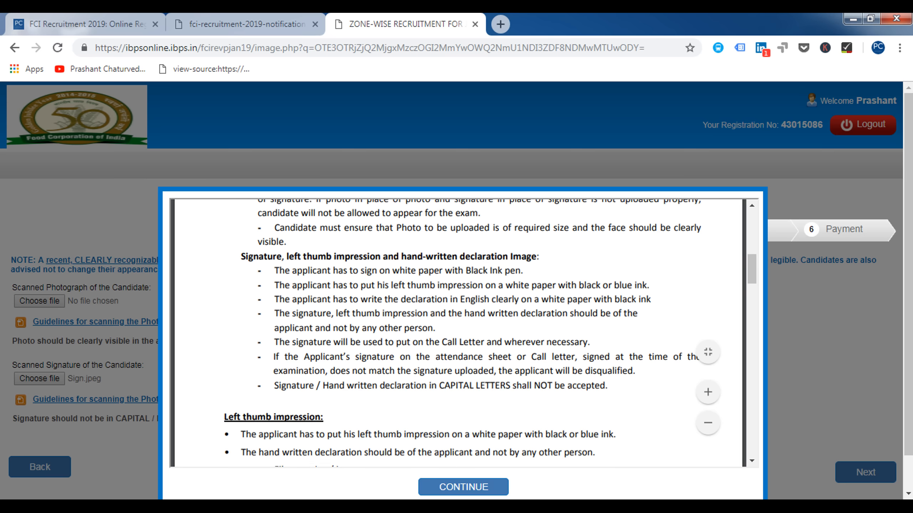
{"action": "left_click_drag", "start_coordinate": [274, 270], "coordinate": [525, 270]}
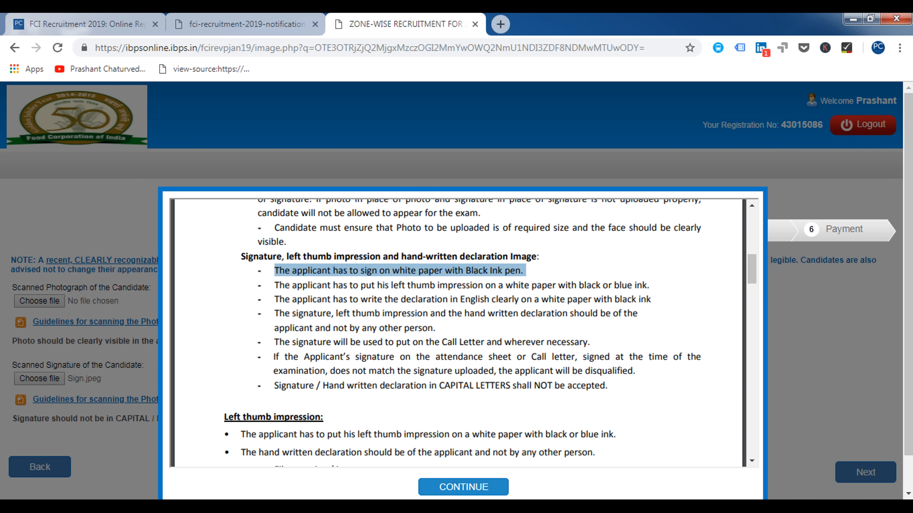
{"action": "left_click", "coordinate": [463, 487]}
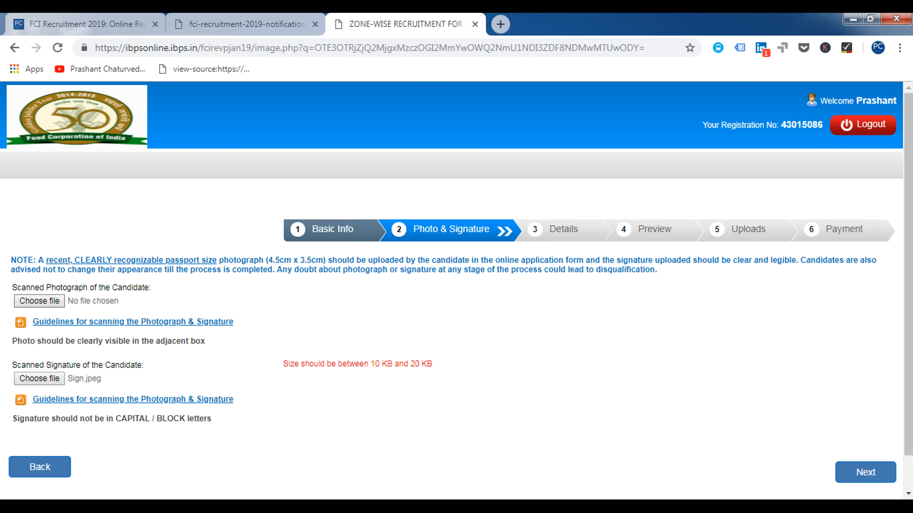
- Upload the ABC image from the Desktop as the candidate's scanned photograph
{"action": "left_click", "coordinate": [40, 301]}
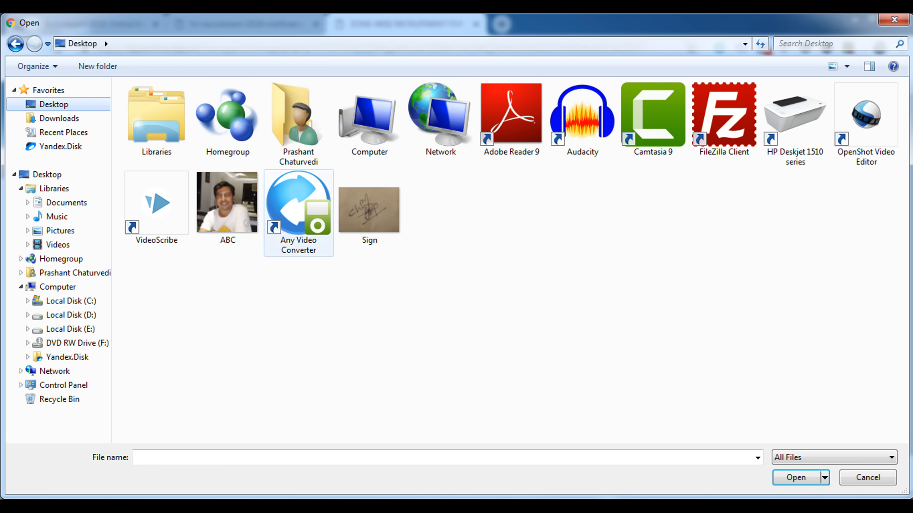
{"action": "left_click", "coordinate": [228, 209]}
{"action": "left_click", "coordinate": [795, 478]}
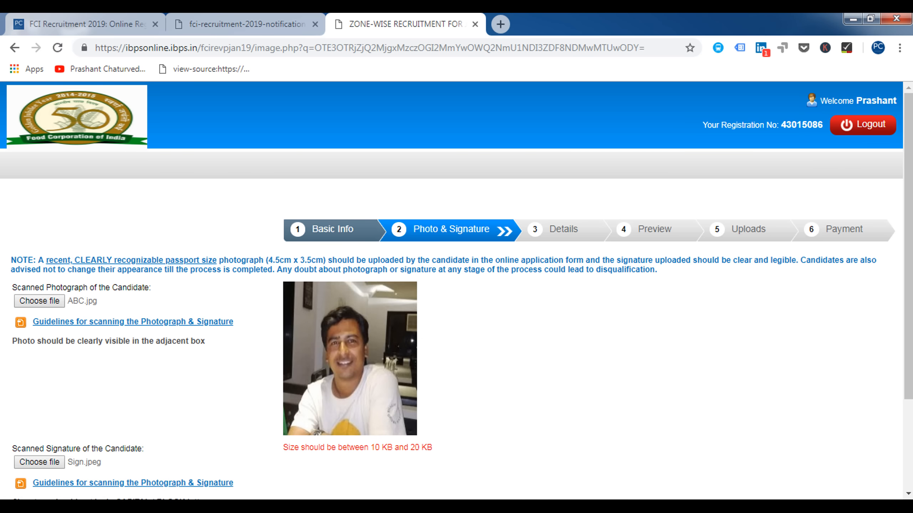
- Try to upload the Sign image as the candidate's scanned signature and proceed to the Details stage
{"action": "scroll", "coordinate": [456, 291], "scroll_direction": "down", "scroll_amount": 2}
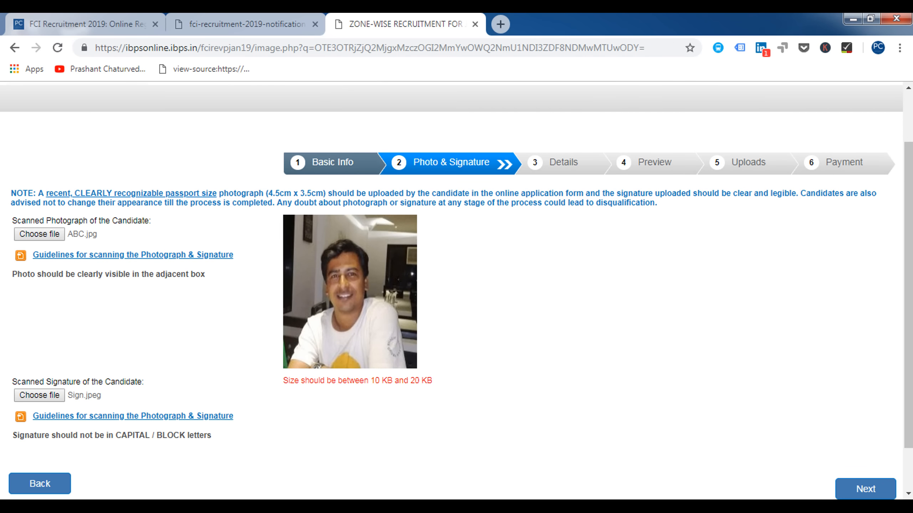
{"action": "left_click", "coordinate": [39, 395]}
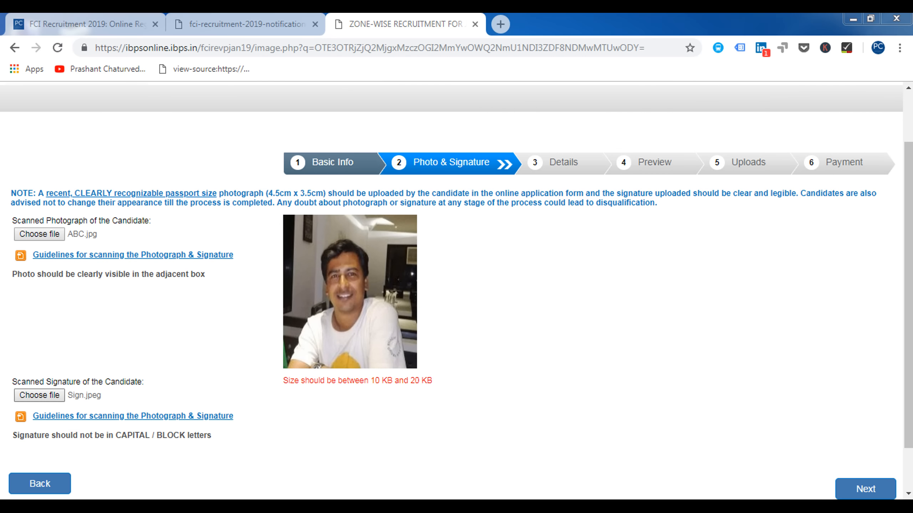
{"action": "left_click", "coordinate": [369, 208]}
{"action": "left_click", "coordinate": [796, 477]}
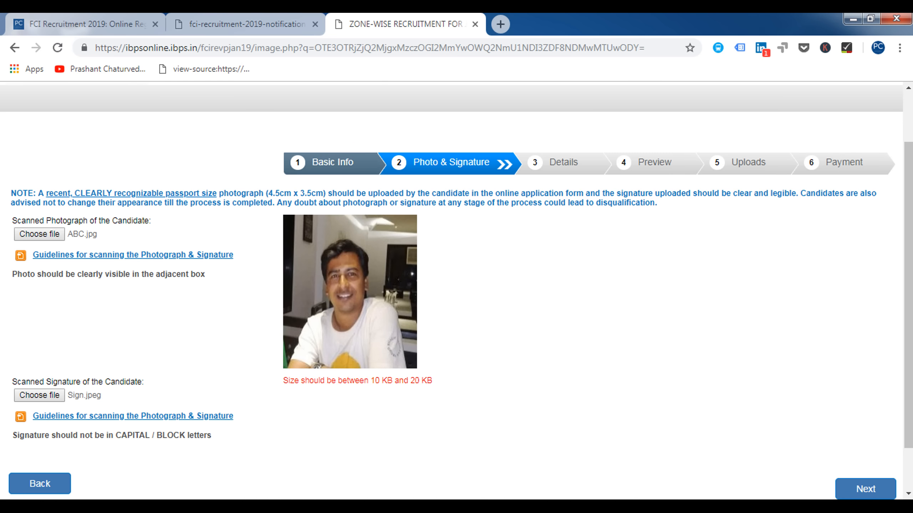
{"action": "scroll", "coordinate": [457, 293], "scroll_direction": "down", "scroll_amount": 2}
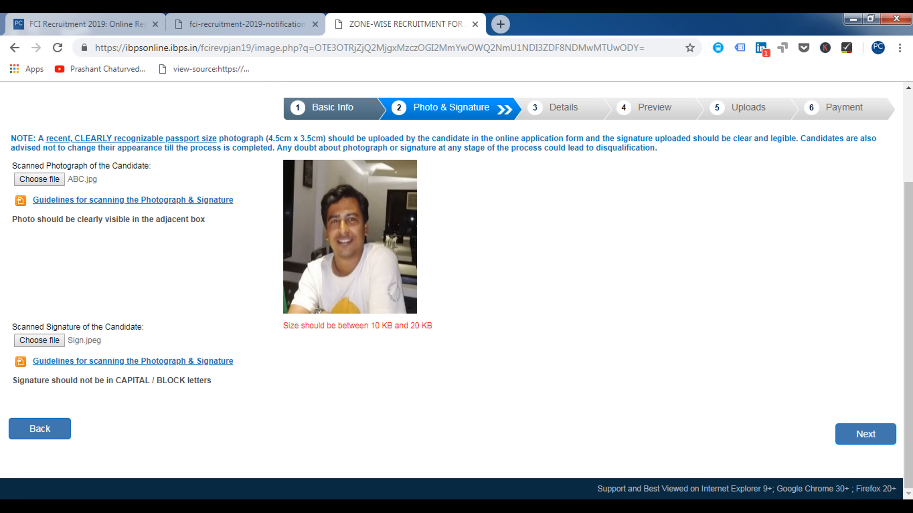
{"action": "left_click", "coordinate": [865, 435]}
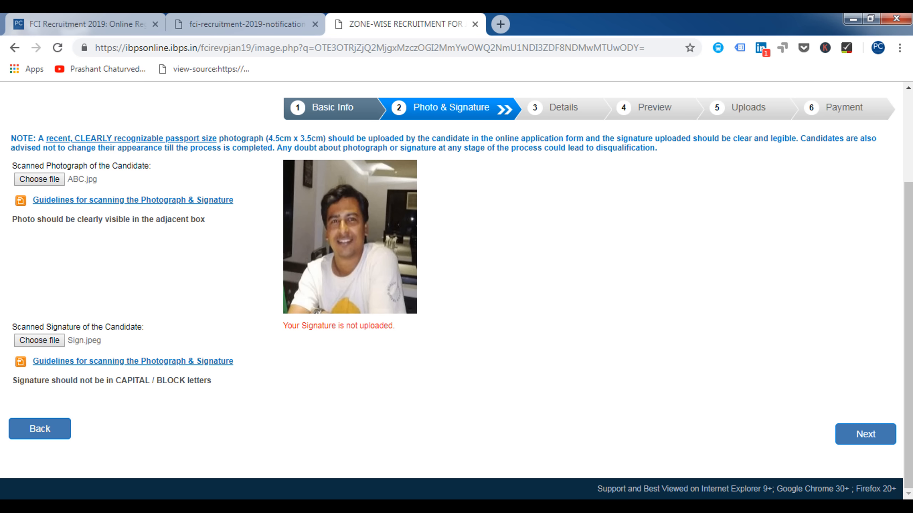
- Upload the Signature image from the Desktop as the candidate's scanned signature and proceed to the Details stage
{"action": "left_click", "coordinate": [39, 340]}
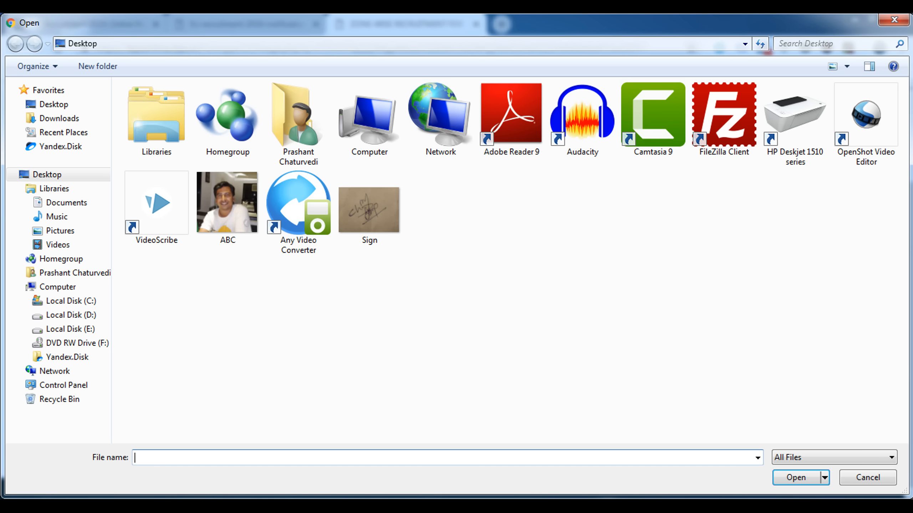
{"action": "left_click", "coordinate": [796, 477]}
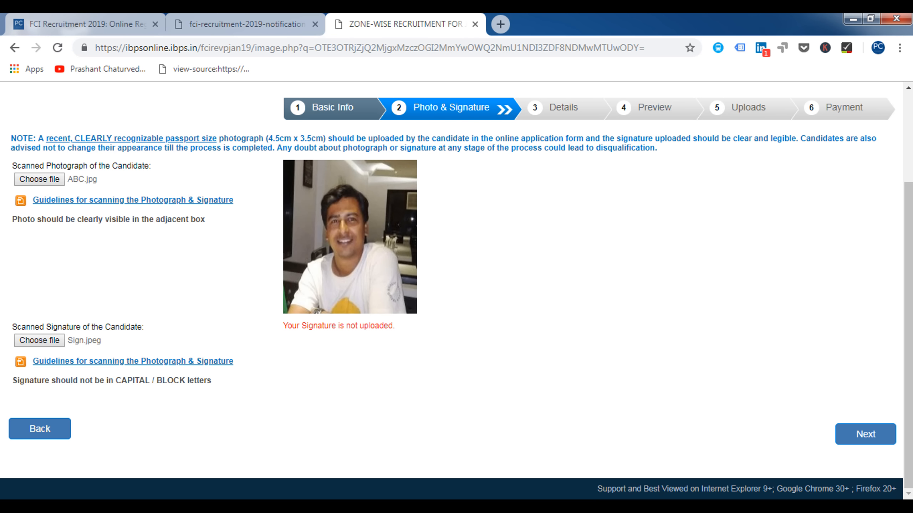
{"action": "left_click", "coordinate": [39, 340]}
{"action": "left_click", "coordinate": [369, 209]}
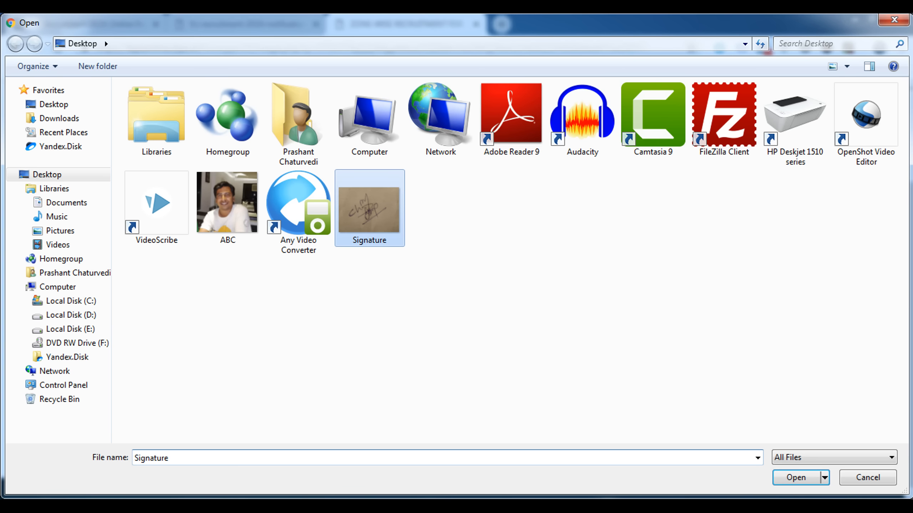
{"action": "left_click", "coordinate": [796, 477]}
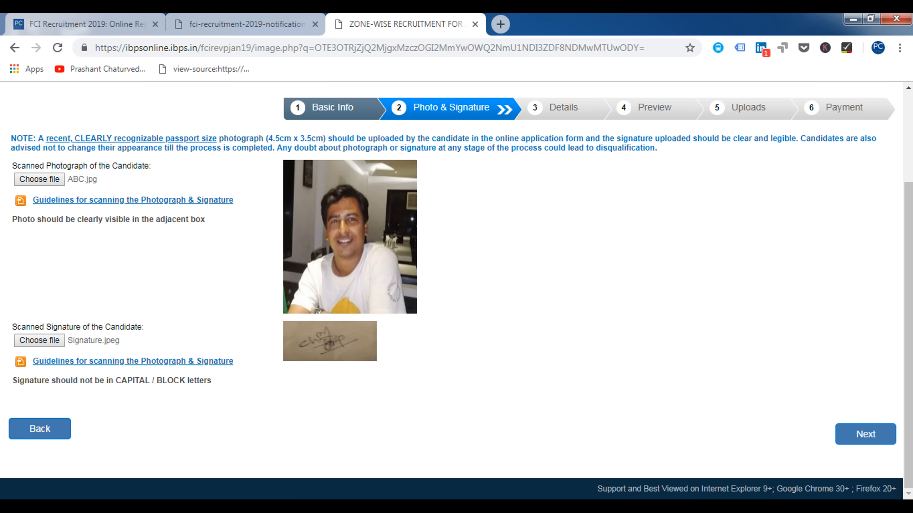
{"action": "left_click", "coordinate": [866, 435]}
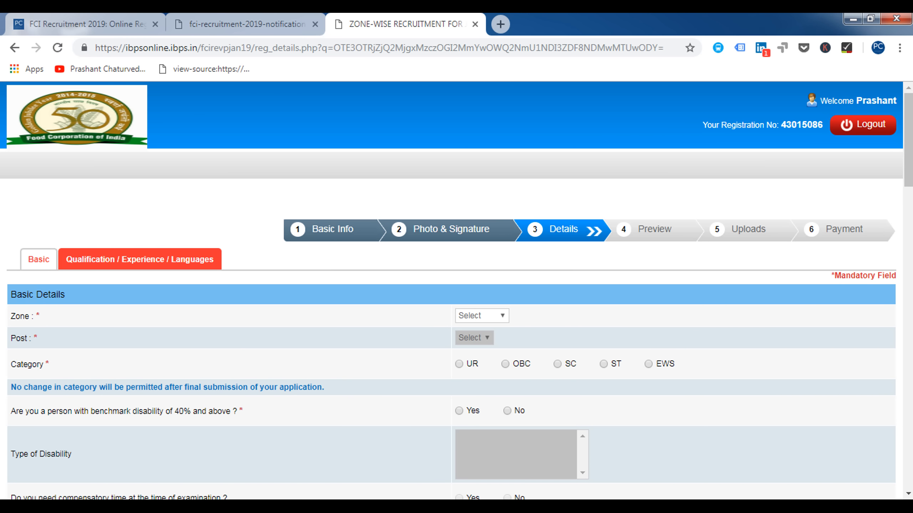
- Set the zone to North, the post to Assistant Grade-III (AG III) (General) and the category to UR, accepting the category notice
{"action": "left_click", "coordinate": [483, 316]}
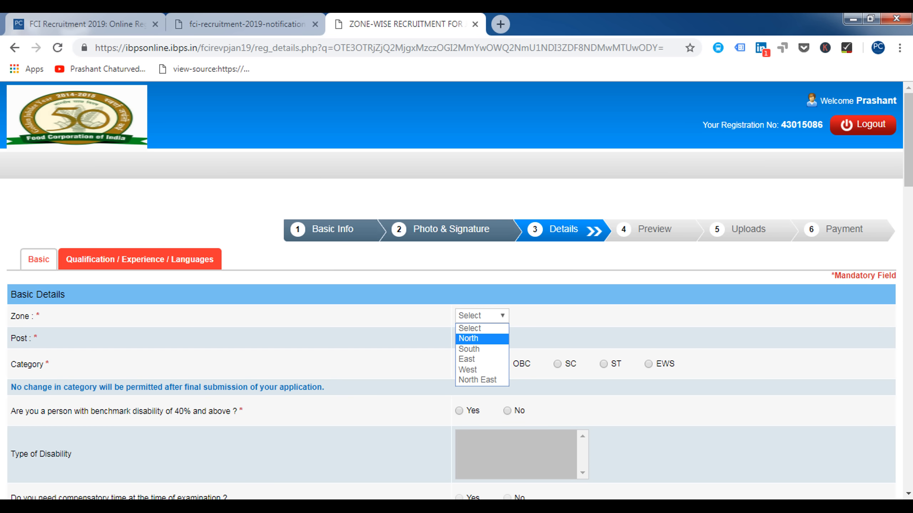
{"action": "left_click", "coordinate": [482, 339]}
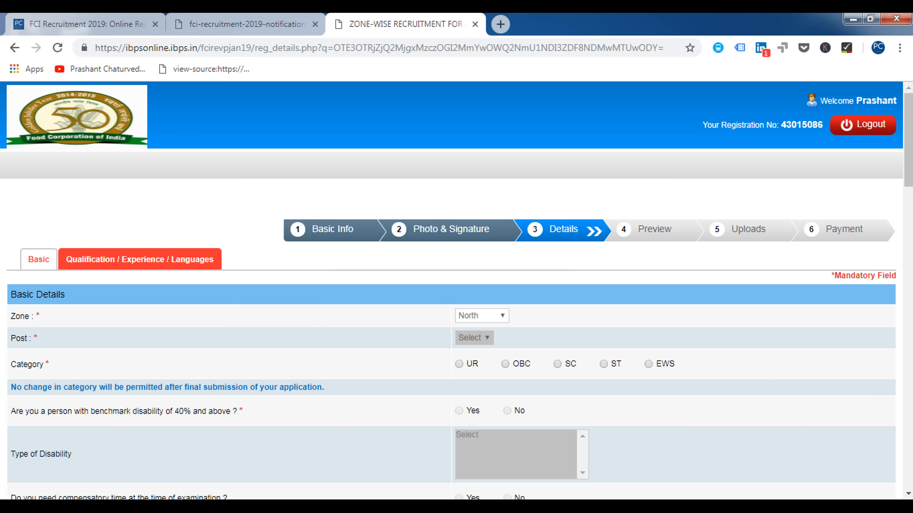
{"action": "left_click", "coordinate": [563, 338]}
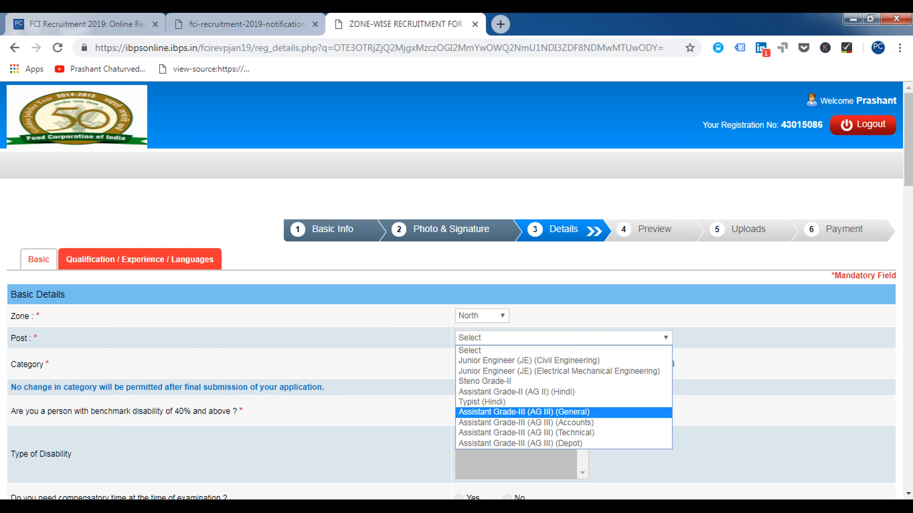
{"action": "left_click", "coordinate": [546, 412]}
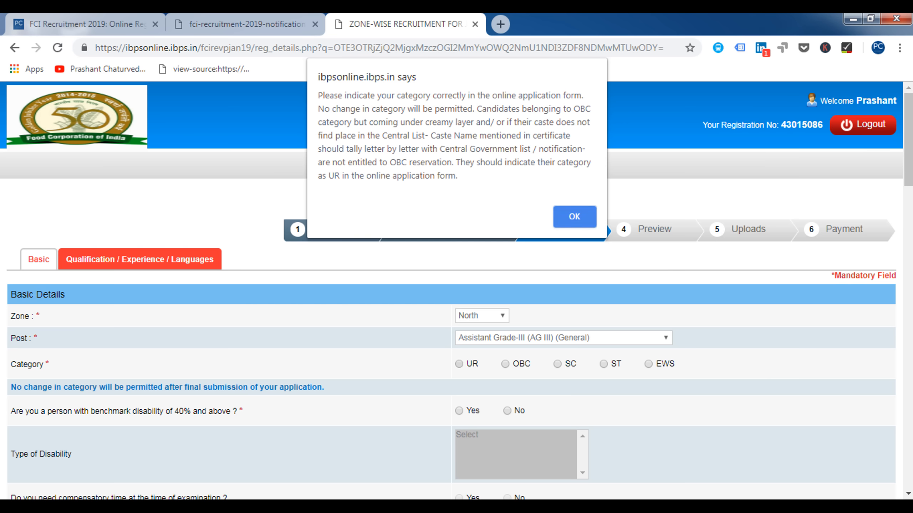
{"action": "key", "text": "Return"}
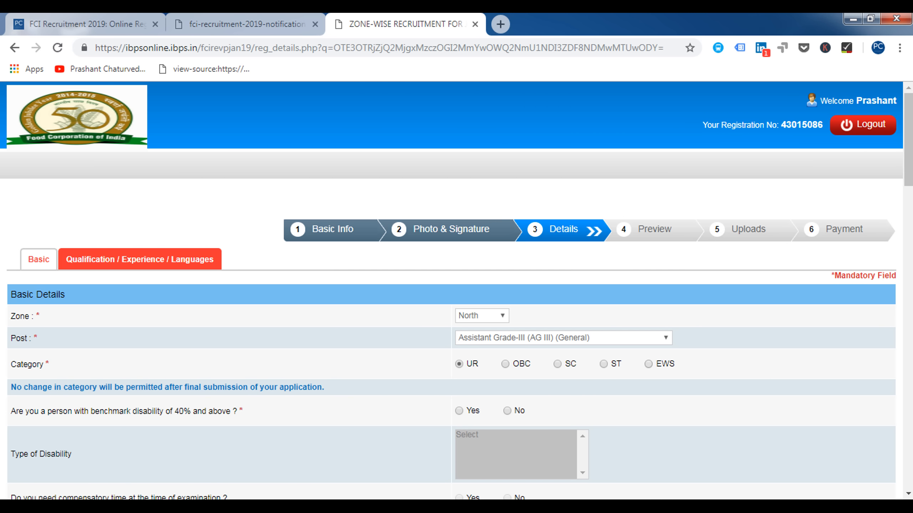
- Answer No to the question about having a benchmark disability of 40% and above
{"action": "scroll", "coordinate": [457, 291], "scroll_direction": "down", "scroll_amount": 2}
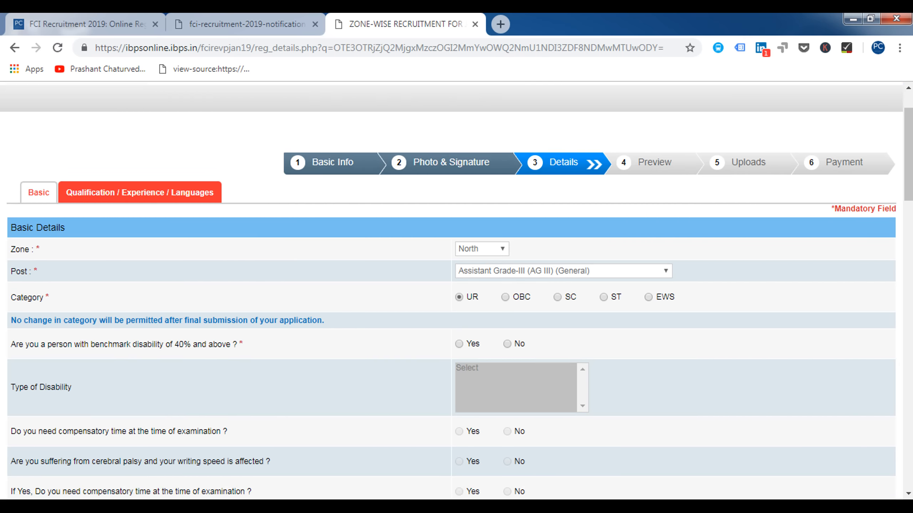
{"action": "left_click", "coordinate": [507, 344]}
{"action": "scroll", "coordinate": [507, 344], "scroll_direction": "down", "scroll_amount": 1}
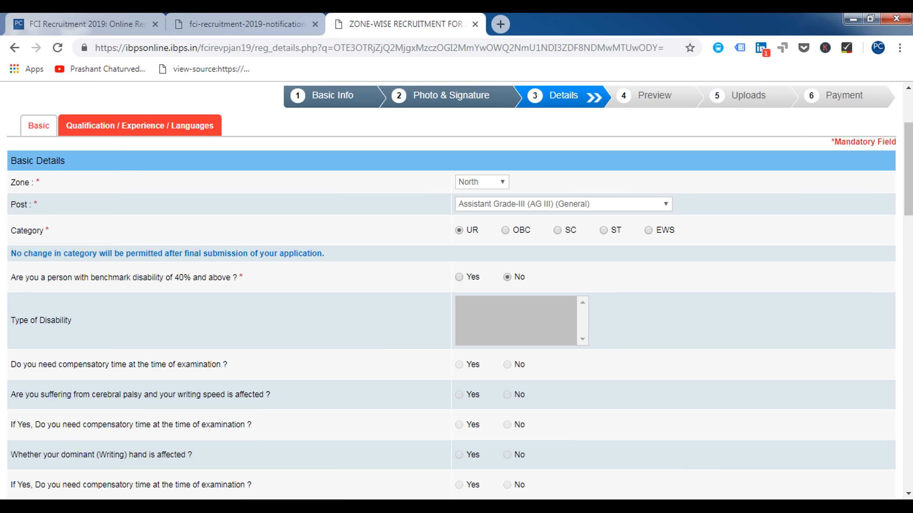
{"action": "scroll", "coordinate": [456, 291], "scroll_direction": "down", "scroll_amount": 2}
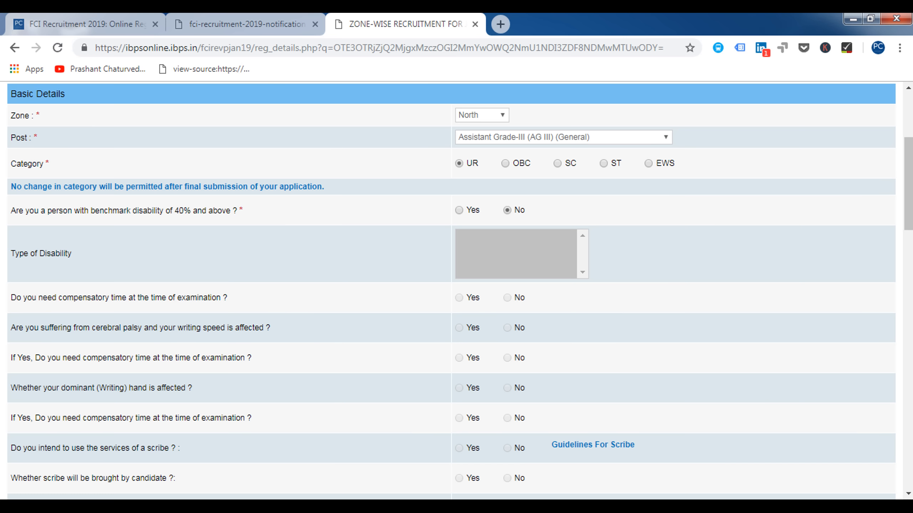
- Answer No to the Jammu & Kashmir domicile and widow/divorced women relaxation questions, and keep the current Windows color scheme without showing the message again
{"action": "scroll", "coordinate": [456, 291], "scroll_direction": "down", "scroll_amount": 2}
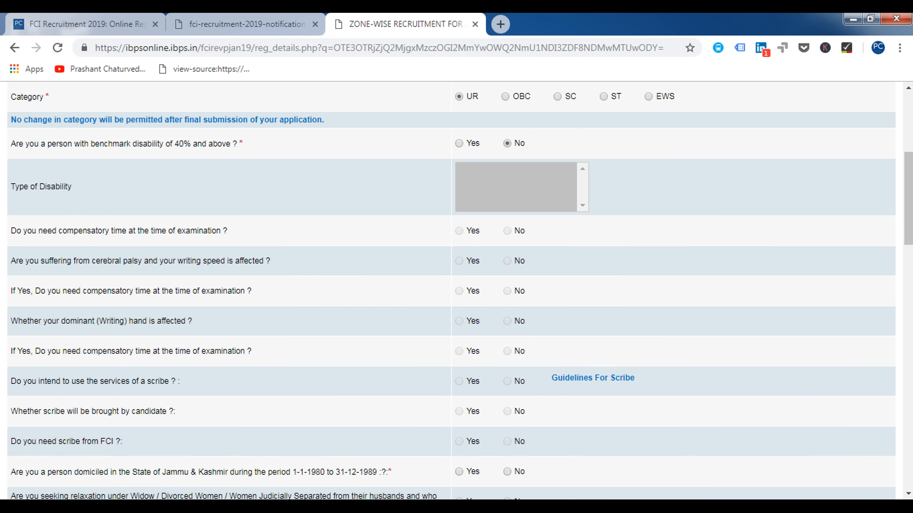
{"action": "scroll", "coordinate": [456, 292], "scroll_direction": "down", "scroll_amount": 2}
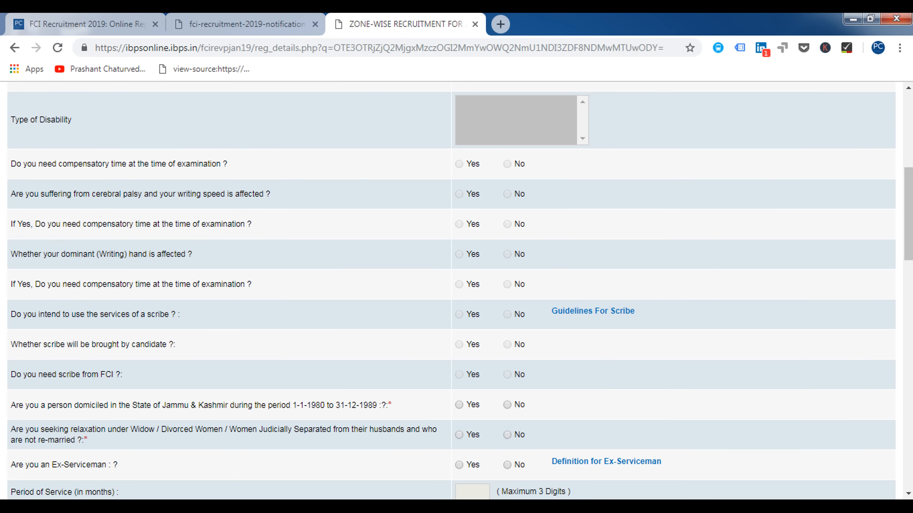
{"action": "scroll", "coordinate": [457, 291], "scroll_direction": "down", "scroll_amount": 2}
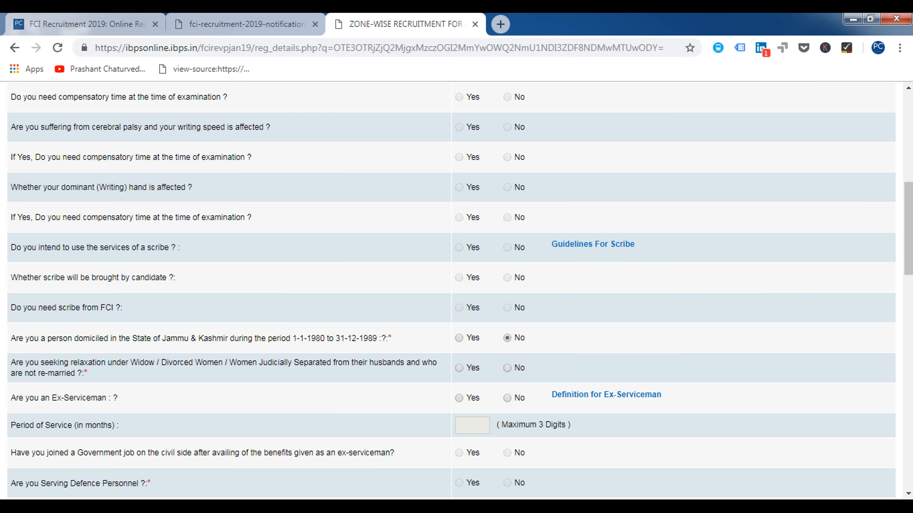
{"action": "scroll", "coordinate": [451, 288], "scroll_direction": "down", "scroll_amount": 2}
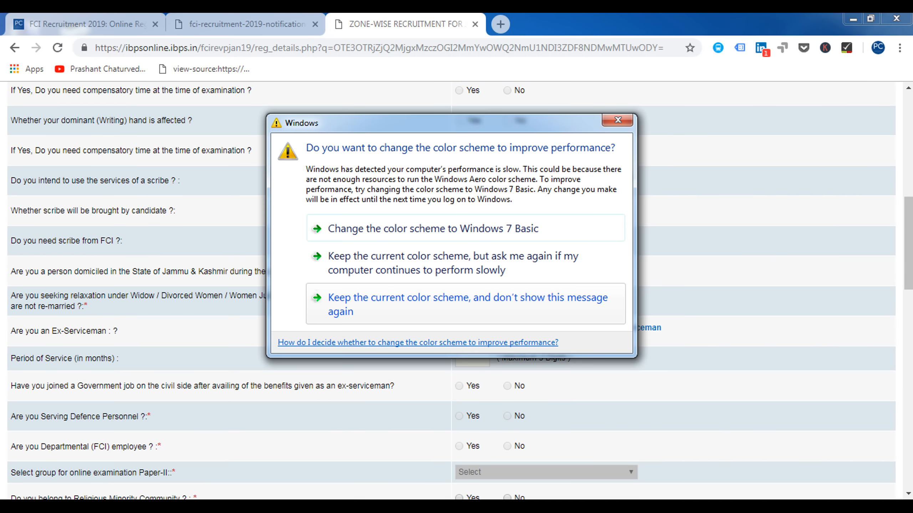
{"action": "left_click", "coordinate": [465, 304]}
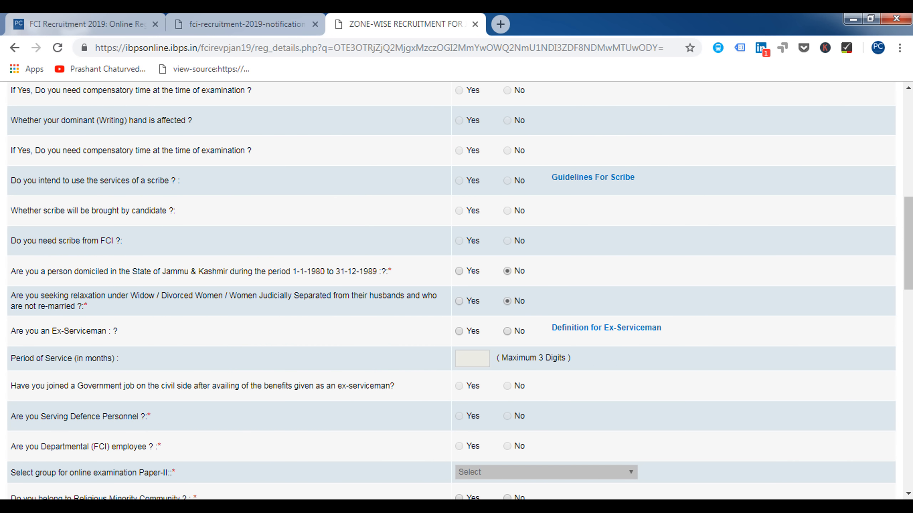
- Answer No for ex-serviceman, serving defence personnel, departmental (FCI) employee and religious minority, and set the nationality to Indian
{"action": "scroll", "coordinate": [451, 288], "scroll_direction": "down", "scroll_amount": 2}
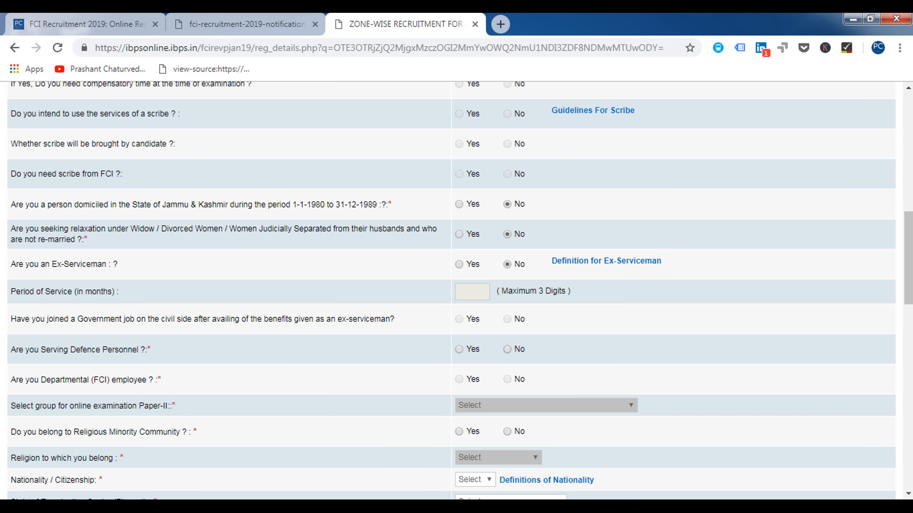
{"action": "left_click", "coordinate": [507, 349]}
{"action": "scroll", "coordinate": [451, 288], "scroll_direction": "down", "scroll_amount": 2}
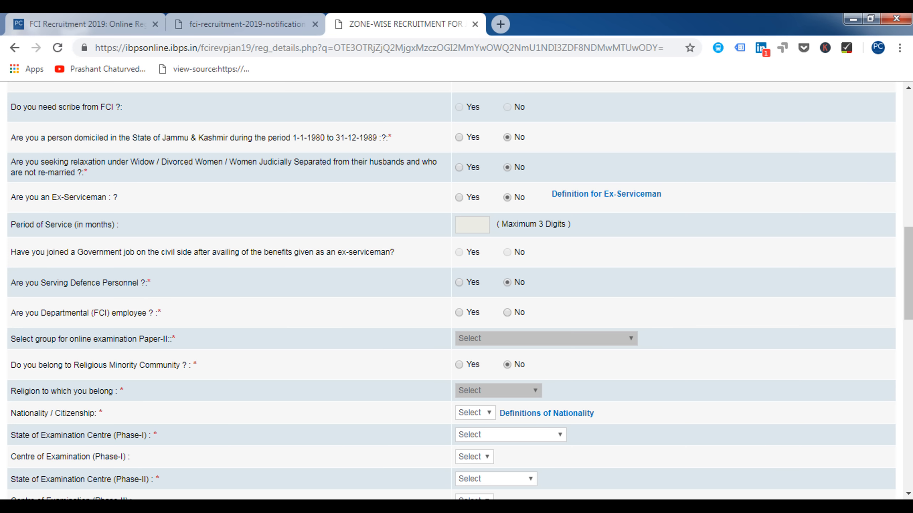
{"action": "scroll", "coordinate": [456, 291], "scroll_direction": "down", "scroll_amount": 2}
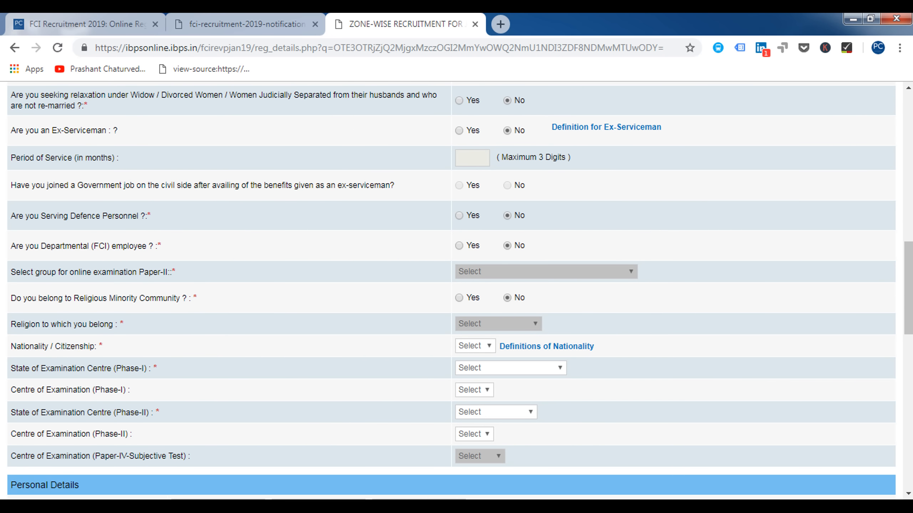
{"action": "left_click", "coordinate": [475, 346]}
{"action": "left_click", "coordinate": [475, 370]}
- Choose Uttar Pradesh as the Phase-I examination state and look through its examination centres
{"action": "left_click", "coordinate": [510, 368]}
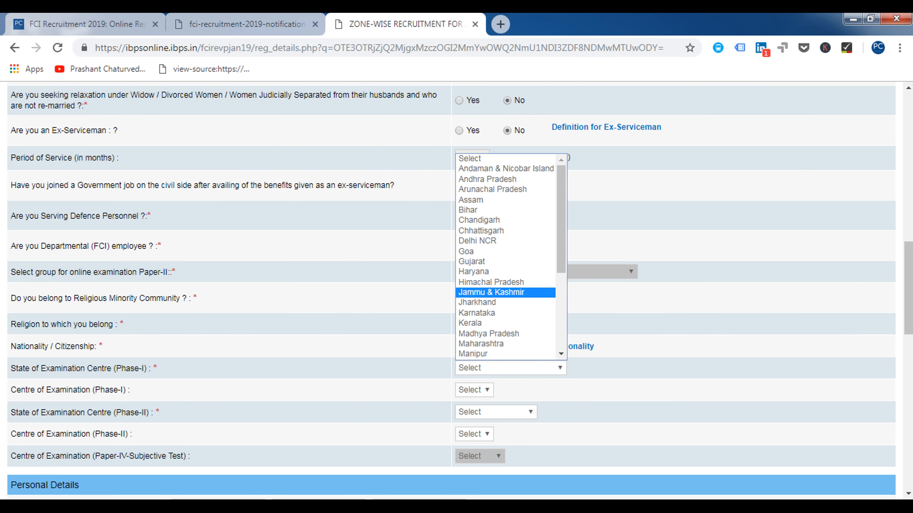
{"action": "scroll", "coordinate": [505, 252], "scroll_direction": "down", "scroll_amount": 4}
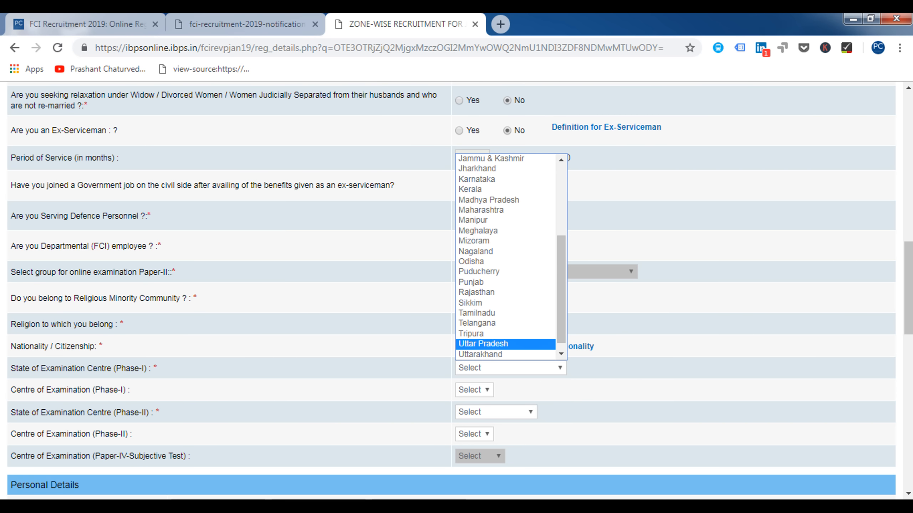
{"action": "left_click", "coordinate": [484, 344]}
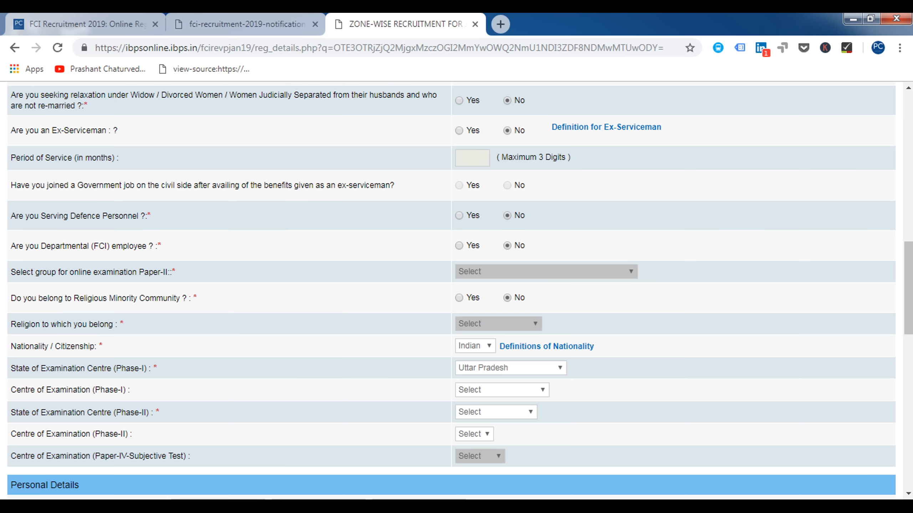
{"action": "left_click", "coordinate": [502, 390]}
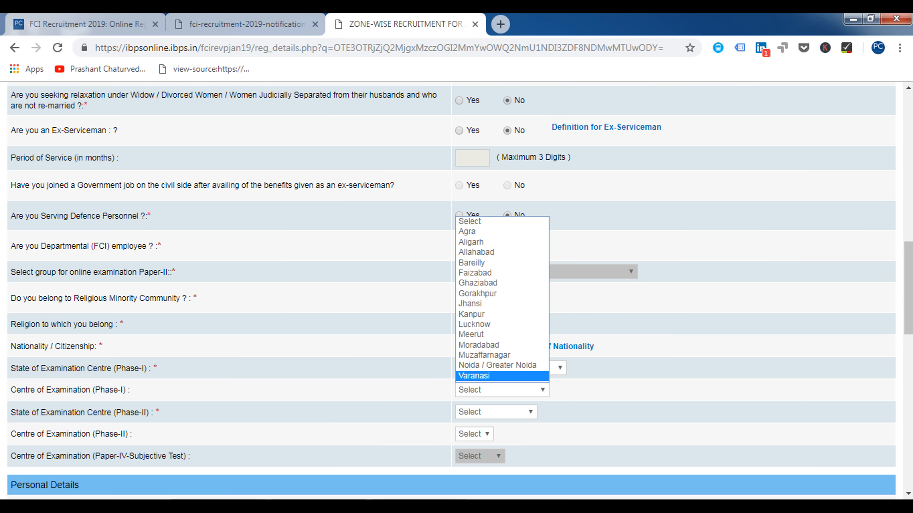
{"action": "key", "text": "Escape"}
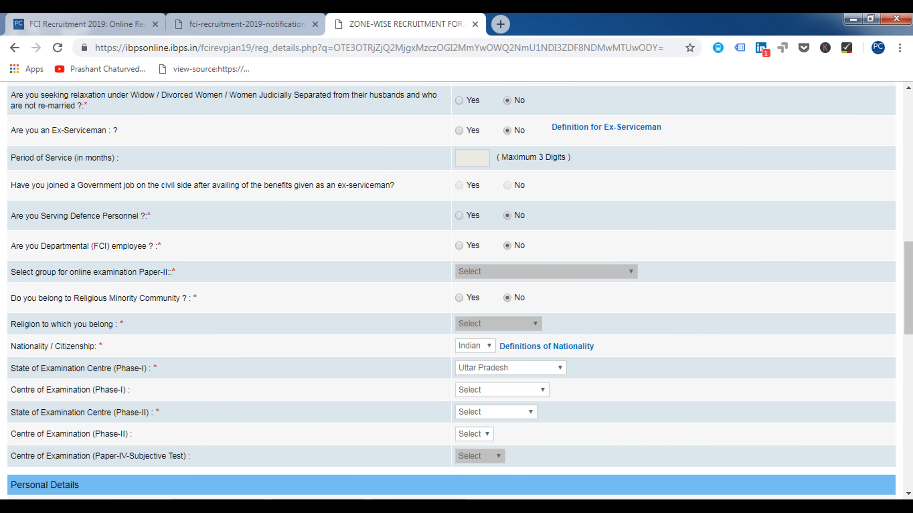
- Set the Phase-I examination state to Madhya Pradesh and its examination centre to Bhopal
{"action": "left_click", "coordinate": [510, 368]}
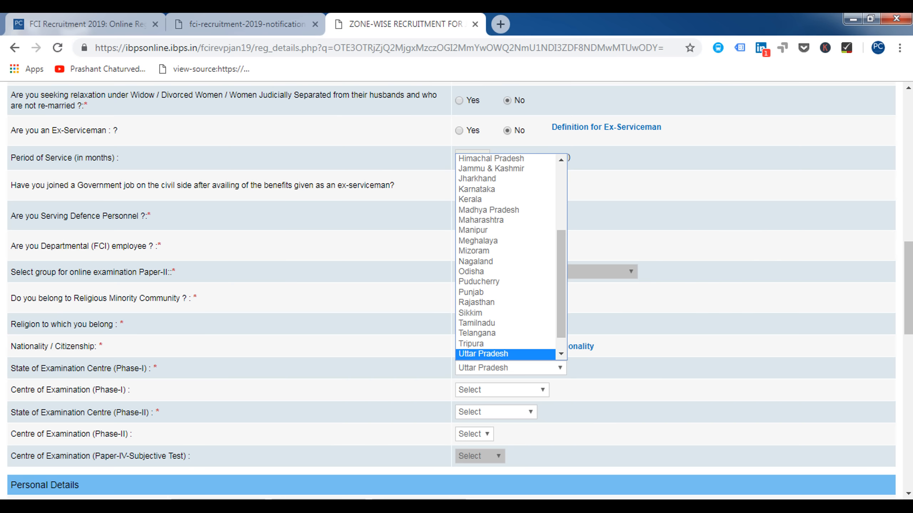
{"action": "left_click", "coordinate": [489, 210]}
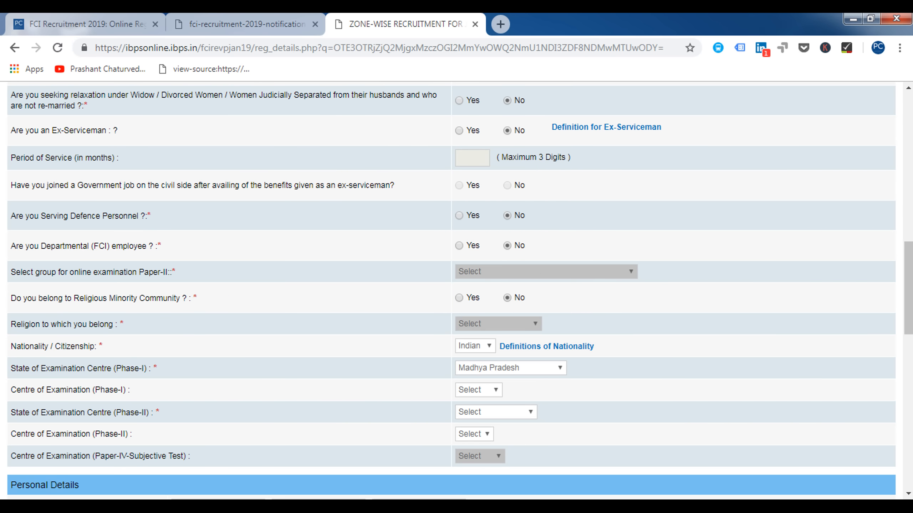
{"action": "left_click", "coordinate": [478, 390]}
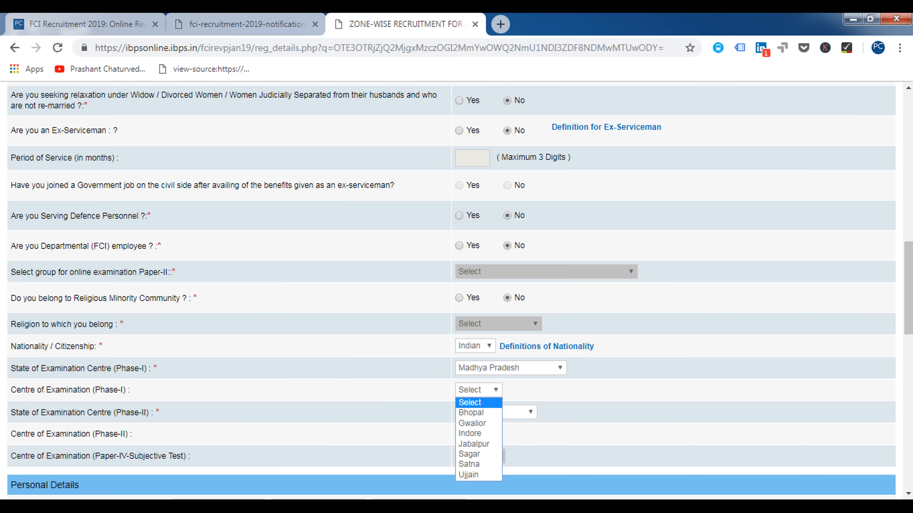
{"action": "left_click", "coordinate": [471, 413]}
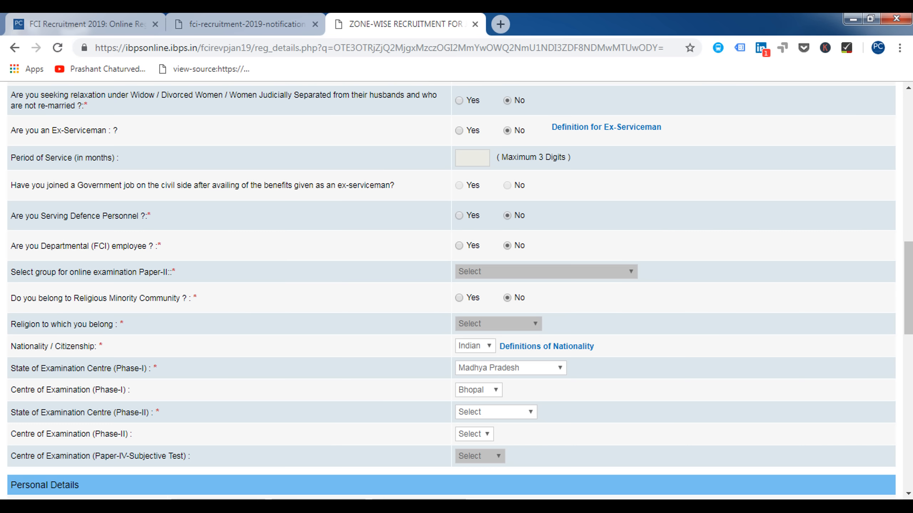
- Set the Phase-II examination state to Madhya Pradesh and its examination centre to Bhopal
{"action": "left_click", "coordinate": [494, 412]}
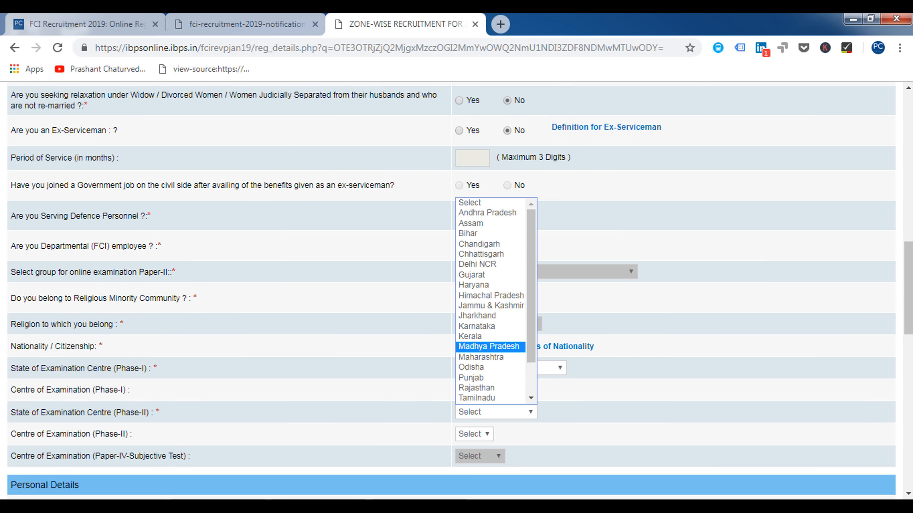
{"action": "left_click", "coordinate": [489, 346]}
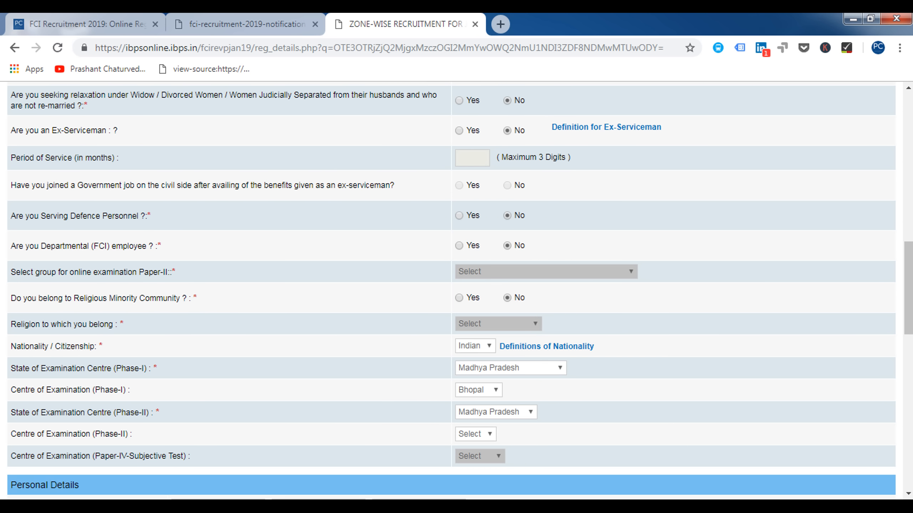
{"action": "scroll", "coordinate": [475, 367], "scroll_direction": "down", "scroll_amount": 2}
{"action": "left_click", "coordinate": [475, 367]}
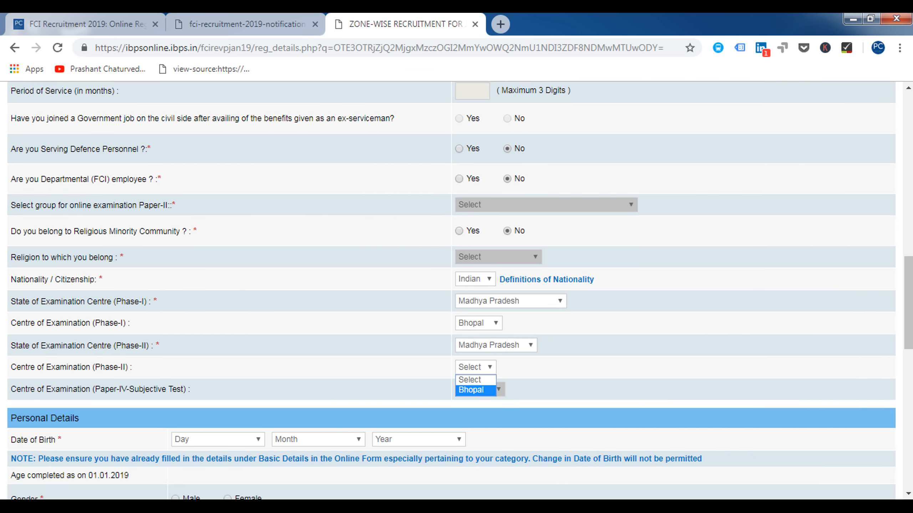
{"action": "left_click", "coordinate": [470, 390]}
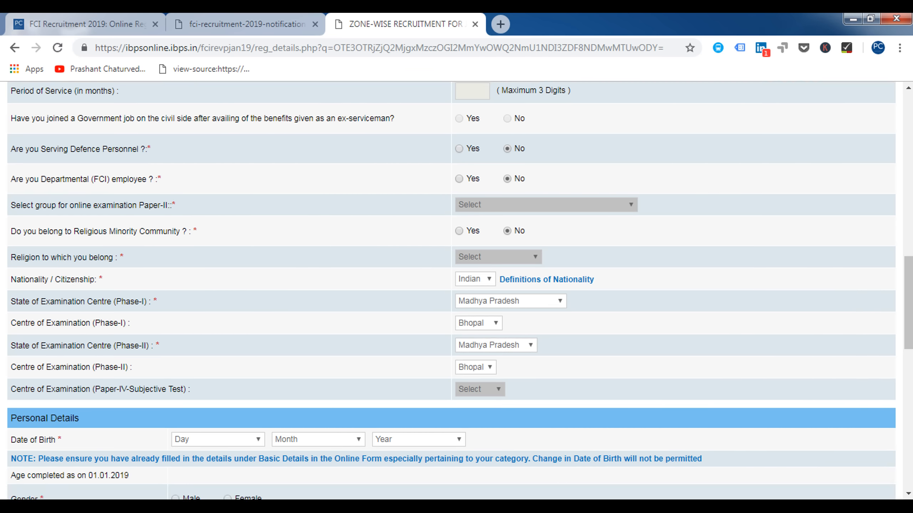
{"action": "scroll", "coordinate": [456, 291], "scroll_direction": "down", "scroll_amount": 2}
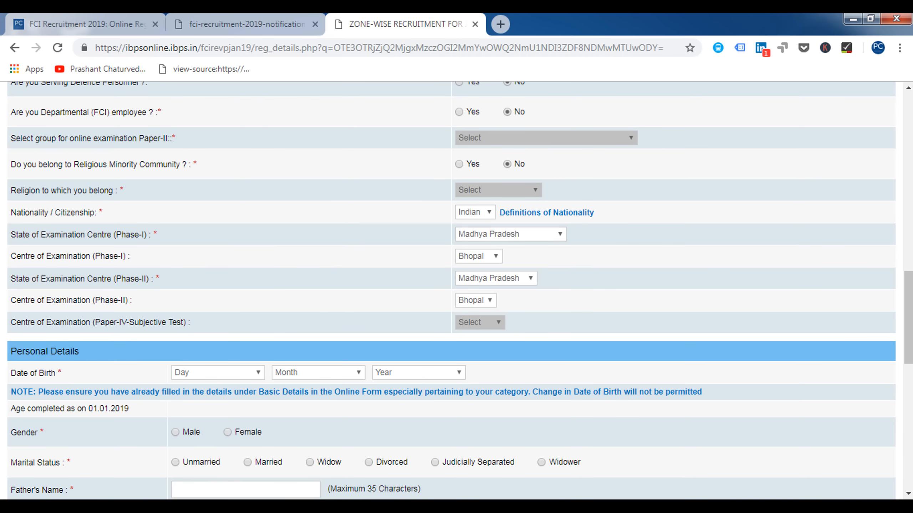
- Enter the candidate's date of birth under Personal Details
{"action": "left_click", "coordinate": [217, 373]}
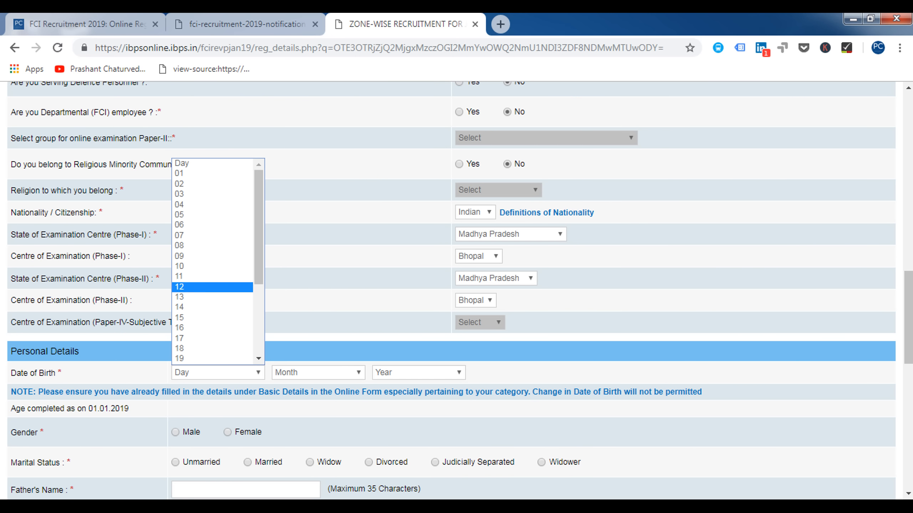
{"action": "left_click", "coordinate": [212, 318]}
{"action": "left_click", "coordinate": [318, 373]}
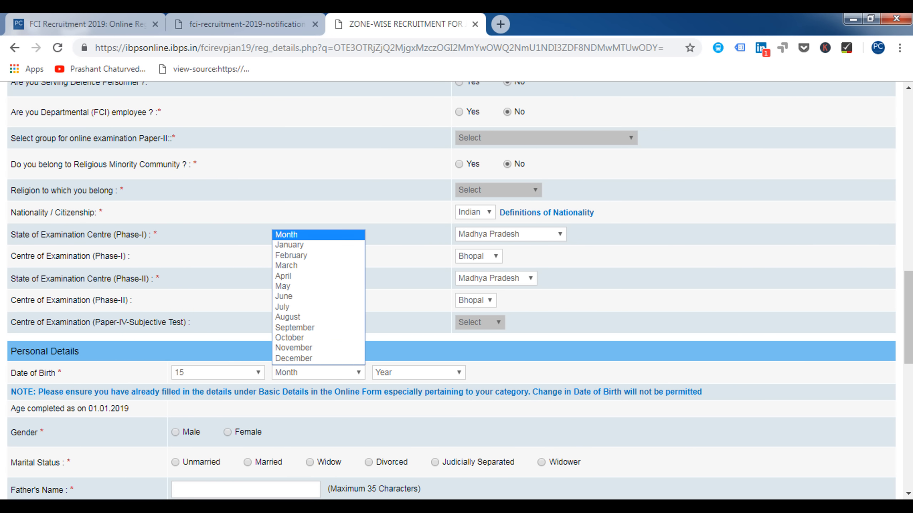
{"action": "left_click", "coordinate": [295, 257]}
{"action": "left_click", "coordinate": [418, 373]}
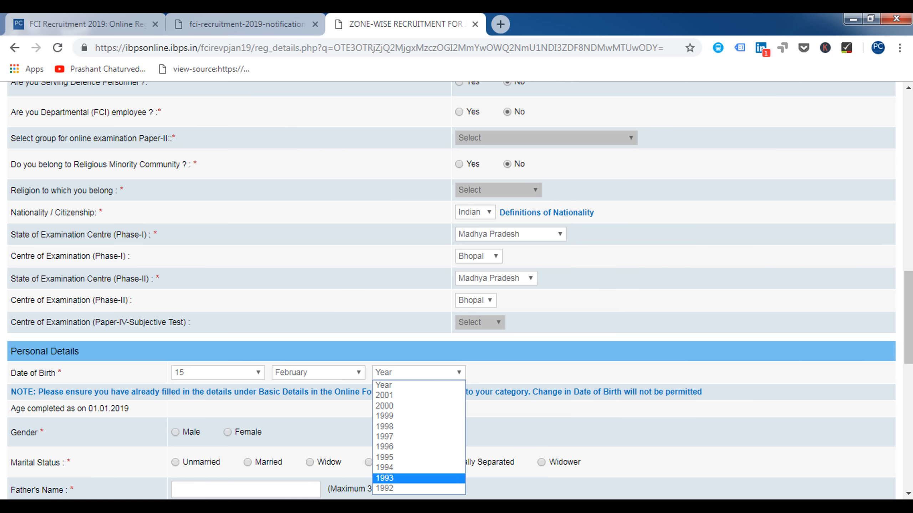
{"action": "left_click", "coordinate": [399, 478]}
- Set the candidate's gender to Male and marital status to Unmarried
{"action": "left_click", "coordinate": [176, 432]}
{"action": "scroll", "coordinate": [175, 432], "scroll_direction": "down", "scroll_amount": 2}
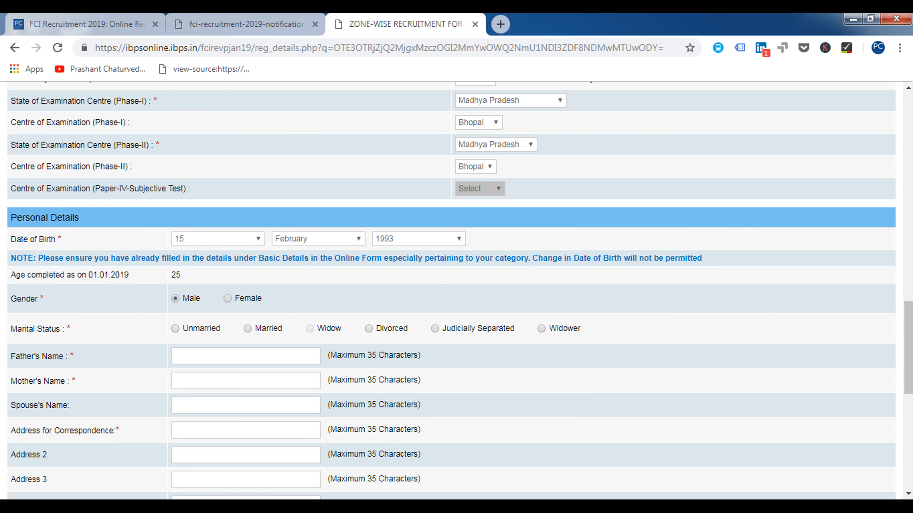
{"action": "left_click", "coordinate": [175, 329]}
- Choose Permanent Address as the address for GST invoicing and save the basic details to continue
{"action": "scroll", "coordinate": [451, 288], "scroll_direction": "down", "scroll_amount": 3}
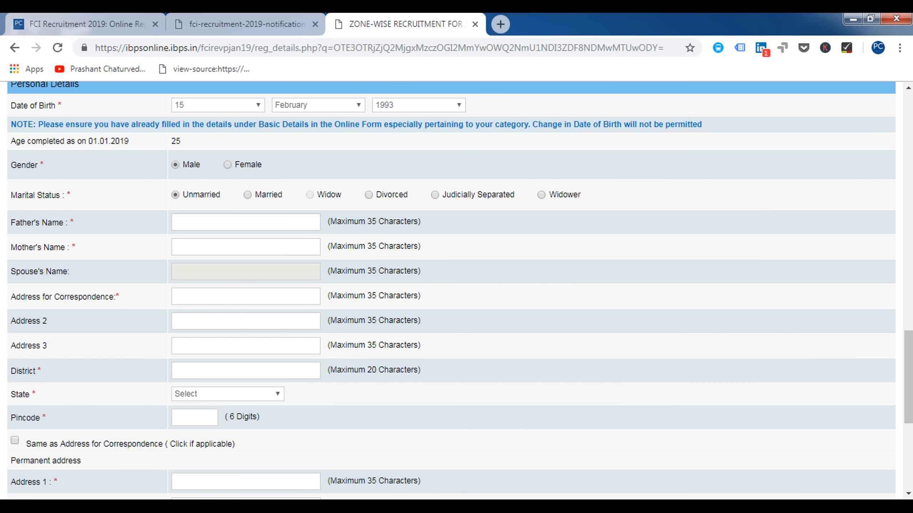
{"action": "scroll", "coordinate": [451, 288], "scroll_direction": "down", "scroll_amount": 6}
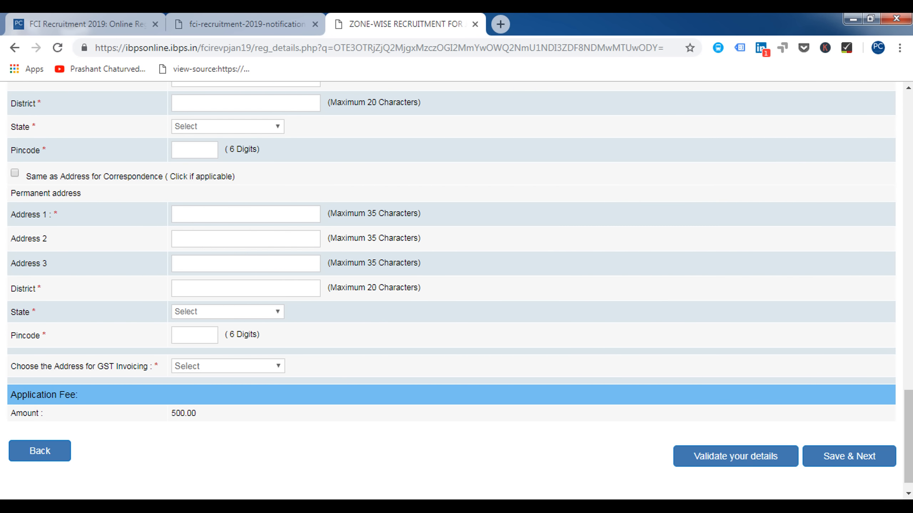
{"action": "scroll", "coordinate": [451, 287], "scroll_direction": "up", "scroll_amount": 5}
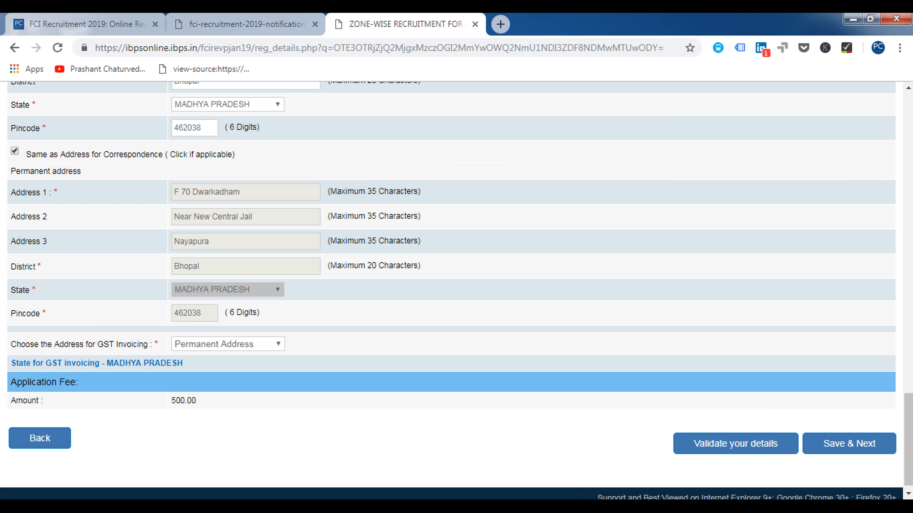
{"action": "left_click", "coordinate": [228, 345]}
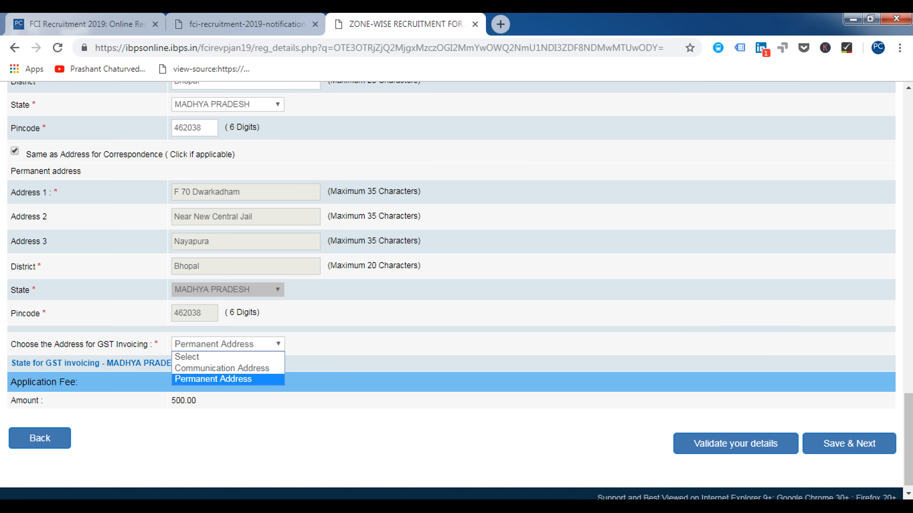
{"action": "left_click", "coordinate": [228, 379]}
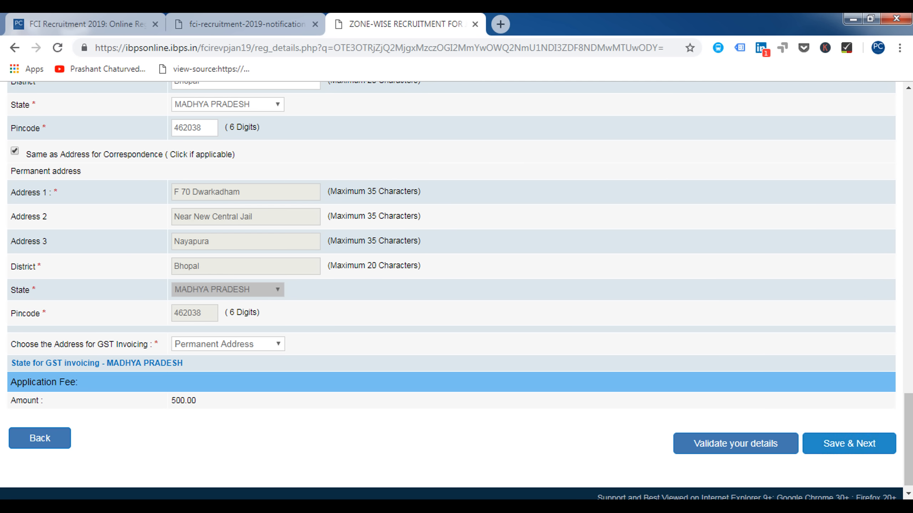
{"action": "left_click", "coordinate": [849, 443]}
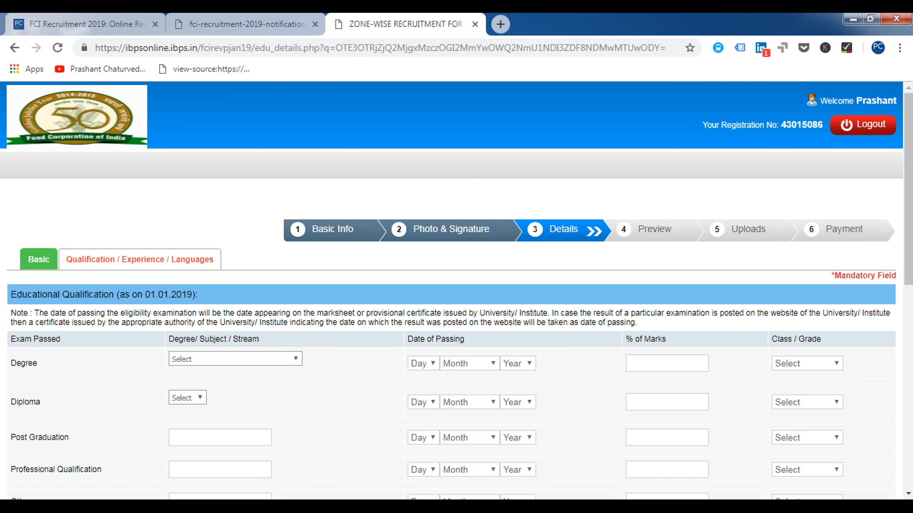
- Set the Degree stream to Others and specify Engineering as the subject
{"action": "scroll", "coordinate": [452, 290], "scroll_direction": "down", "scroll_amount": 1}
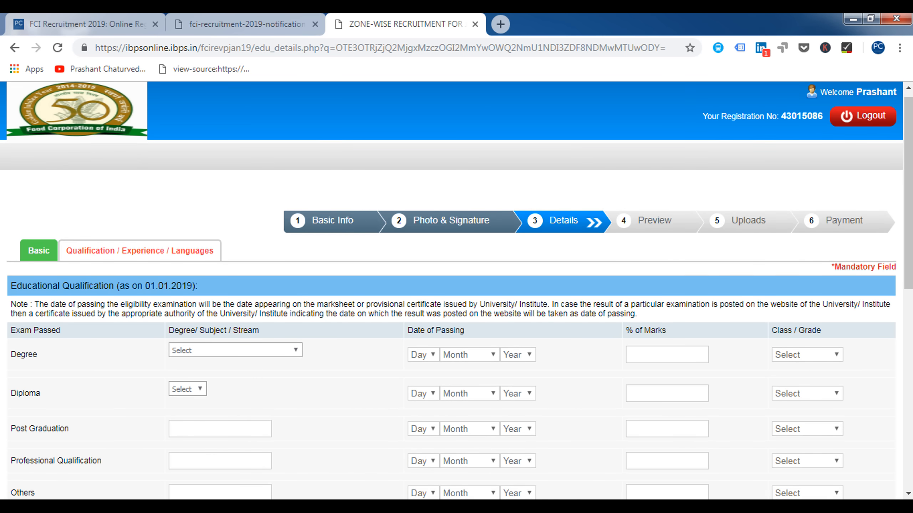
{"action": "left_click", "coordinate": [235, 292]}
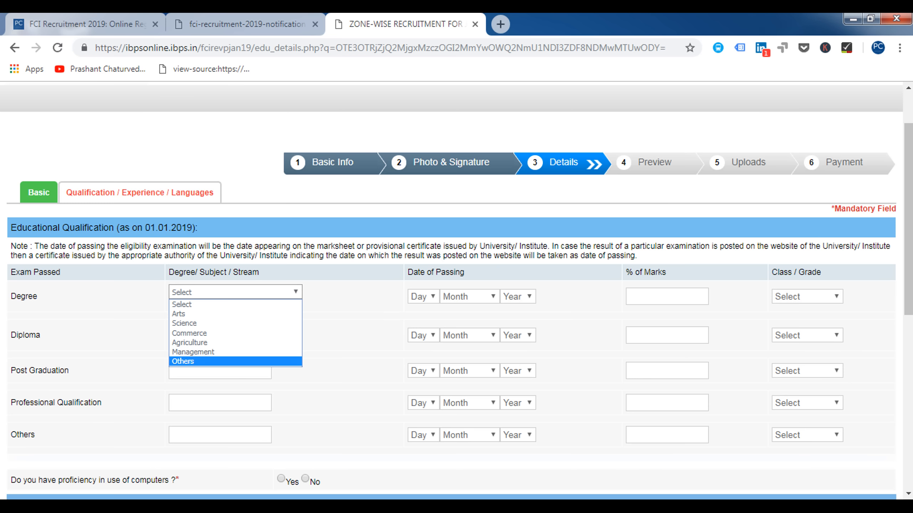
{"action": "key", "text": "Return"}
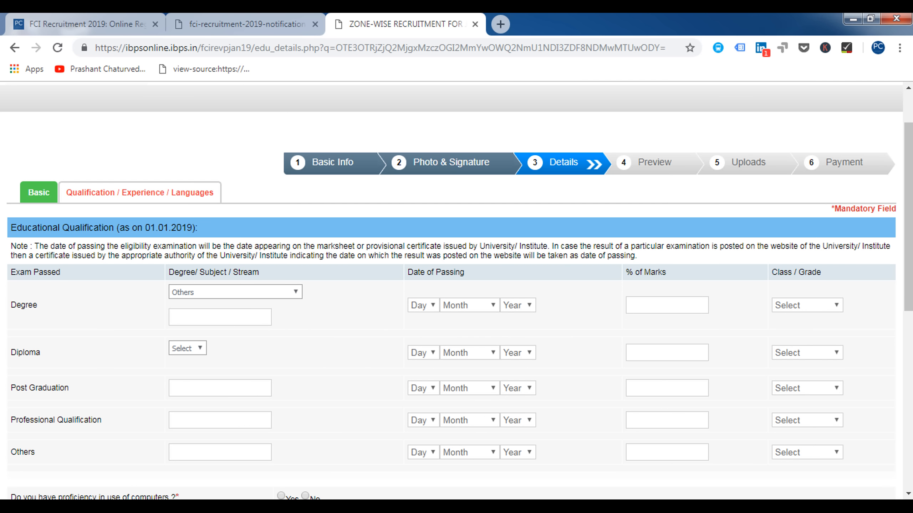
{"action": "type", "text": "Engineering"}
- Set the degree's date of passing to 16 June 2014
{"action": "left_click", "coordinate": [424, 305]}
{"action": "left_click", "coordinate": [416, 258]}
{"action": "left_click", "coordinate": [469, 305]}
{"action": "left_click", "coordinate": [453, 385]}
{"action": "left_click", "coordinate": [517, 305]}
{"action": "left_click", "coordinate": [513, 148]}
- Enter 78 as the degree's percentage of marks and set its class to First Class
{"action": "left_click", "coordinate": [667, 306]}
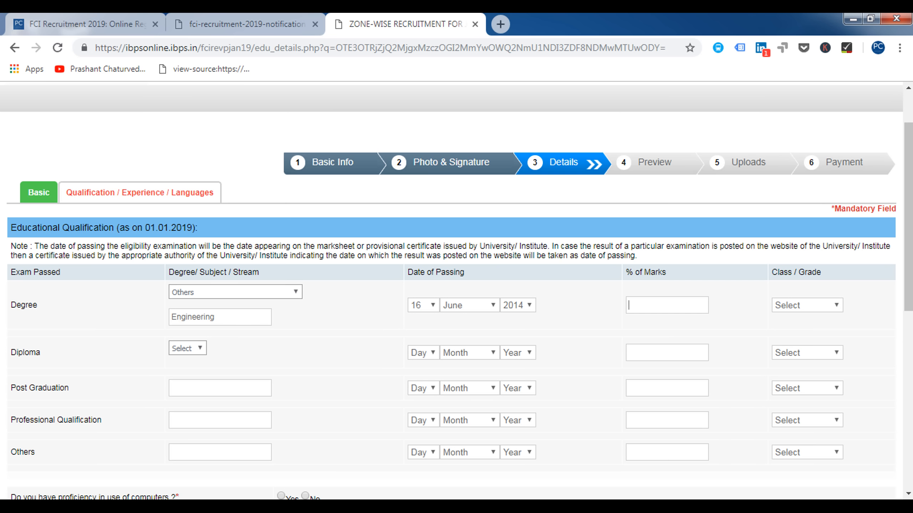
{"action": "type", "text": "78"}
{"action": "left_click", "coordinate": [807, 305]}
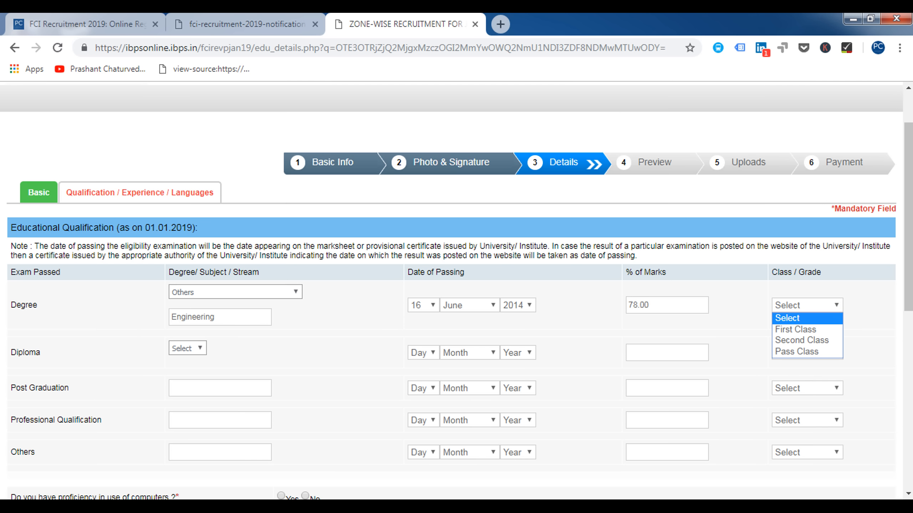
{"action": "left_click", "coordinate": [795, 329]}
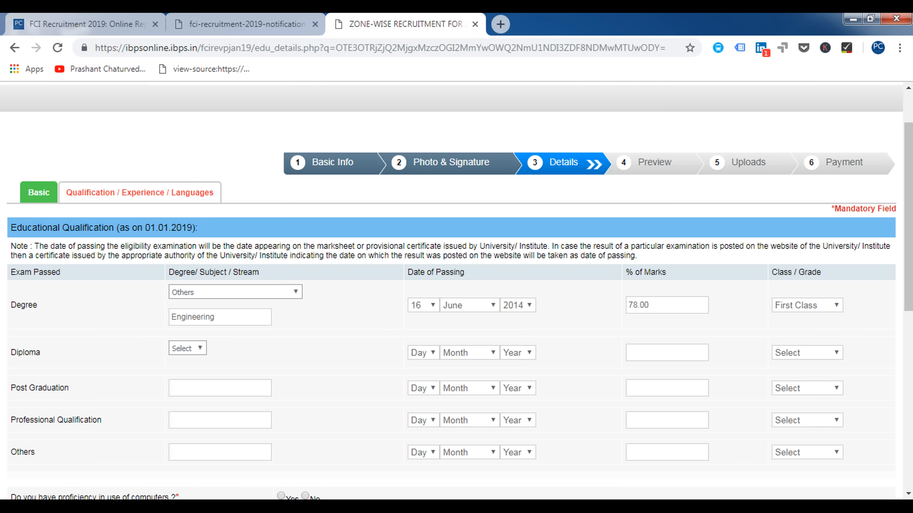
- Answer Yes for proficiency in use of computers and enter English and Hindi as the languages known
{"action": "scroll", "coordinate": [456, 291], "scroll_direction": "down", "scroll_amount": 1}
{"action": "scroll", "coordinate": [456, 292], "scroll_direction": "down", "scroll_amount": 3}
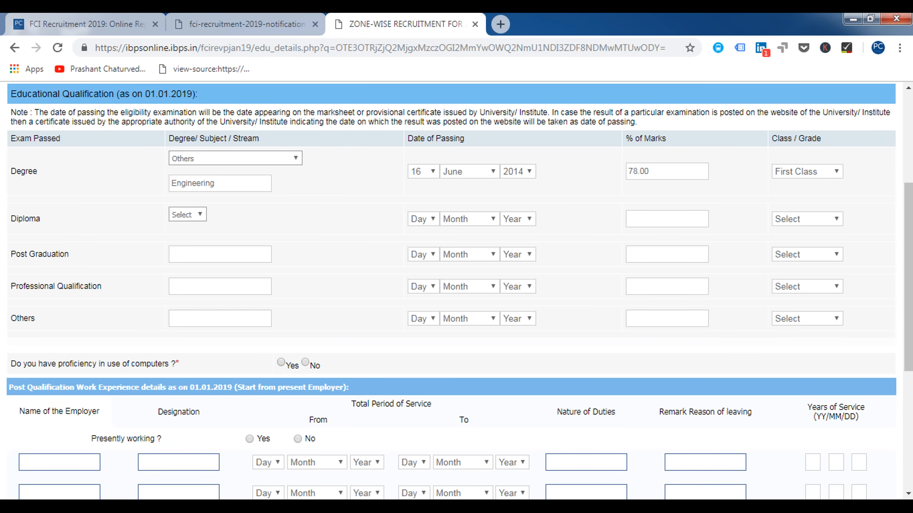
{"action": "scroll", "coordinate": [456, 291], "scroll_direction": "down", "scroll_amount": 1}
{"action": "scroll", "coordinate": [457, 291], "scroll_direction": "down", "scroll_amount": 3}
{"action": "left_click", "coordinate": [50, 401]}
{"action": "type", "text": "English"}
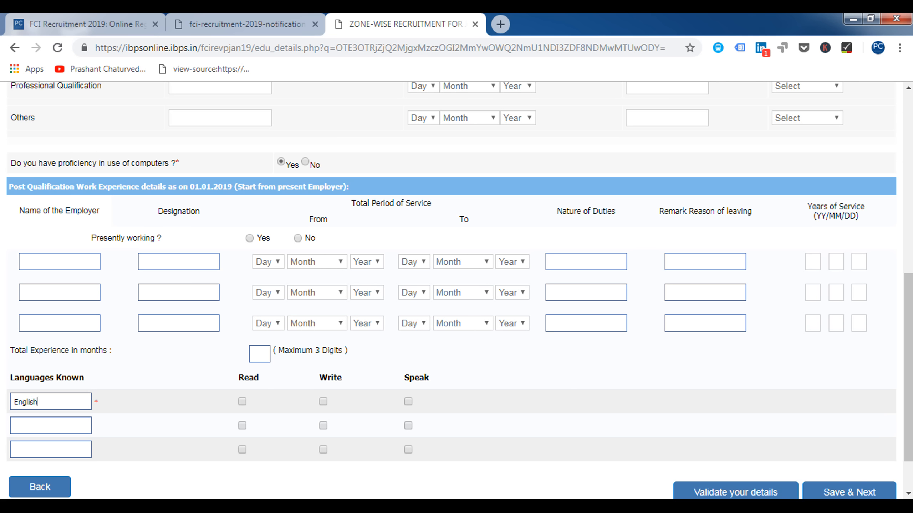
{"action": "left_click", "coordinate": [51, 426]}
{"action": "type", "text": "Hindi"}
- Mark read, write and speak for both English and Hindi, and try to save the qualification details
{"action": "left_click", "coordinate": [323, 401]}
{"action": "left_click", "coordinate": [407, 425]}
{"action": "scroll", "coordinate": [456, 287], "scroll_direction": "down", "scroll_amount": 2}
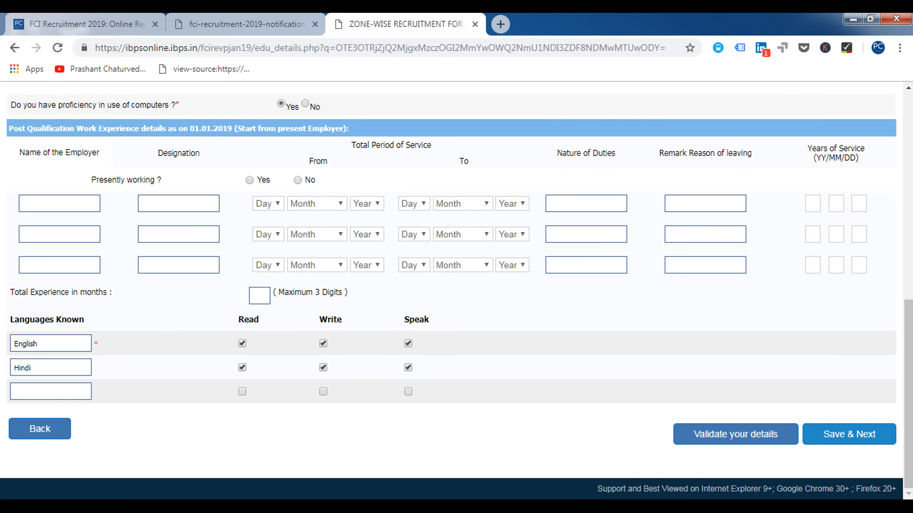
{"action": "left_click", "coordinate": [849, 435]}
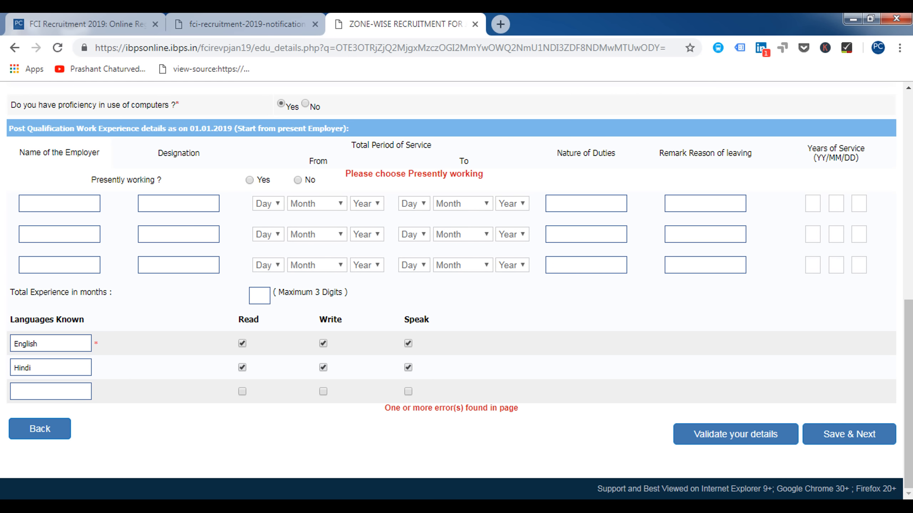
- Answer No for presently working and save the qualification details to continue to the preview
{"action": "scroll", "coordinate": [456, 288], "scroll_direction": "up", "scroll_amount": 2}
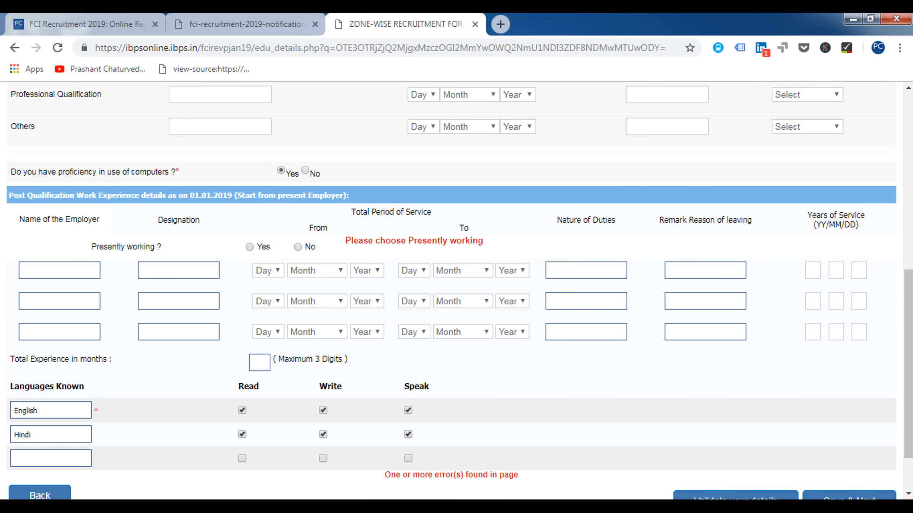
{"action": "scroll", "coordinate": [457, 287], "scroll_direction": "down", "scroll_amount": 2}
{"action": "scroll", "coordinate": [457, 288], "scroll_direction": "up", "scroll_amount": 10}
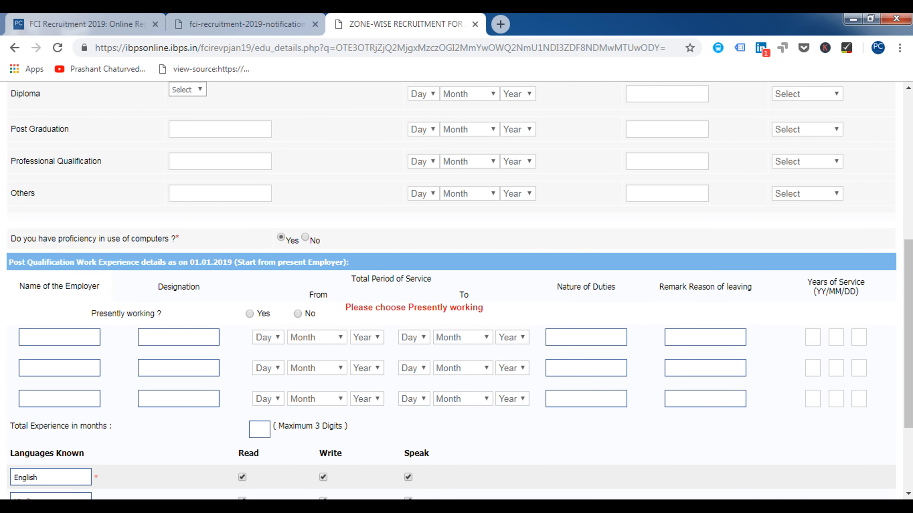
{"action": "scroll", "coordinate": [457, 288], "scroll_direction": "down", "scroll_amount": 8}
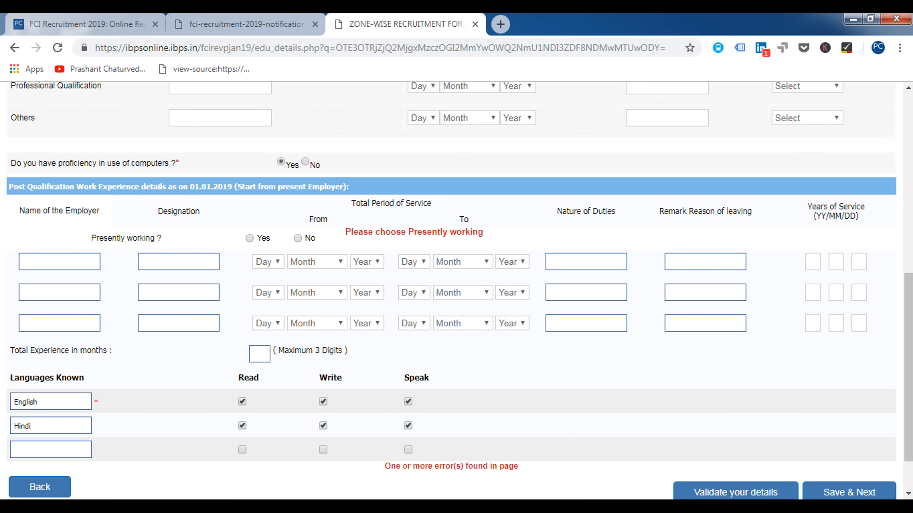
{"action": "left_click", "coordinate": [298, 238]}
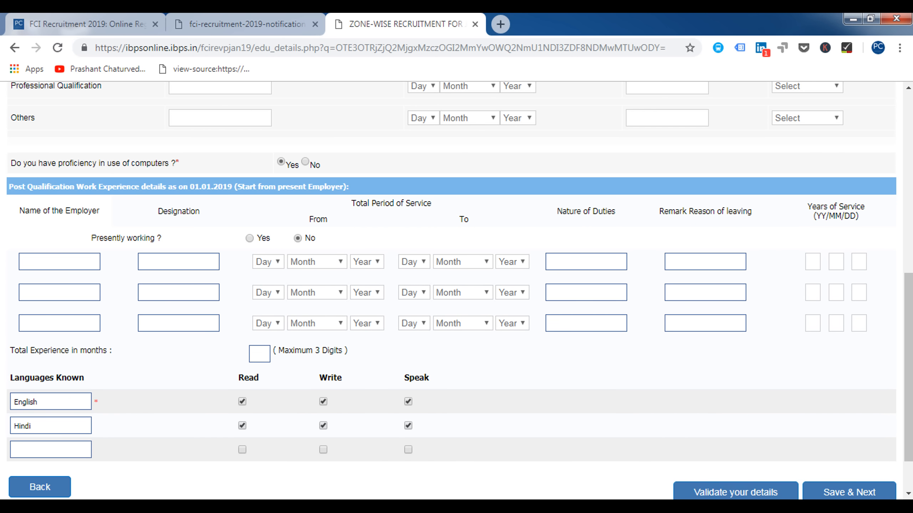
{"action": "scroll", "coordinate": [457, 288], "scroll_direction": "down", "scroll_amount": 2}
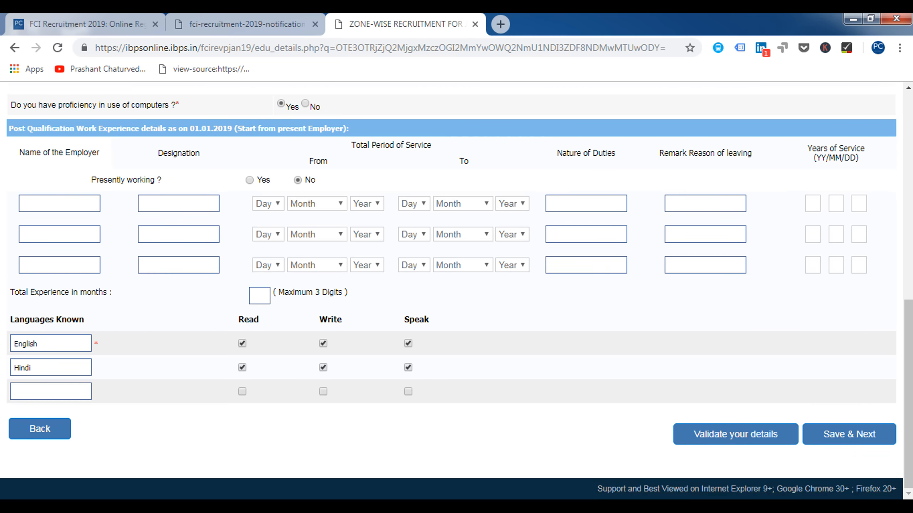
{"action": "left_click", "coordinate": [849, 434]}
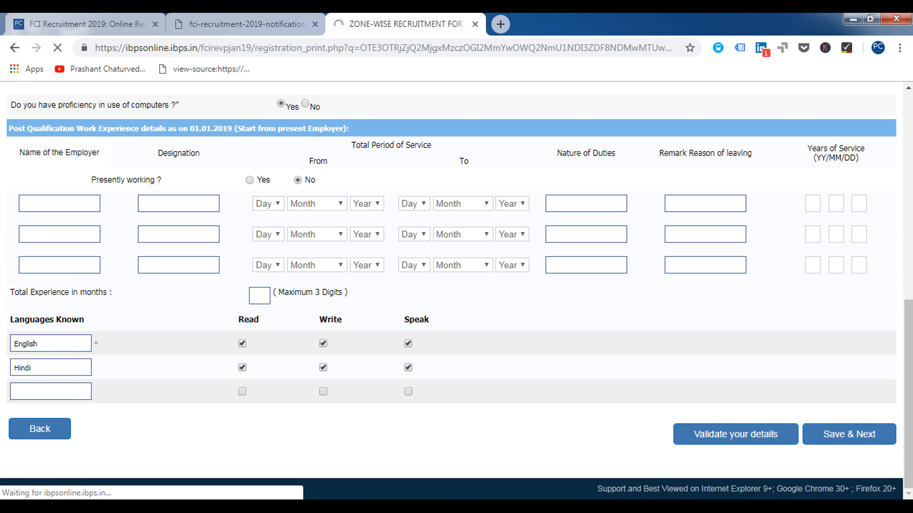
- Agree to the declaration and confirm the signature on the registration preview, and try to submit the application
{"action": "scroll", "coordinate": [456, 291], "scroll_direction": "down", "scroll_amount": 15}
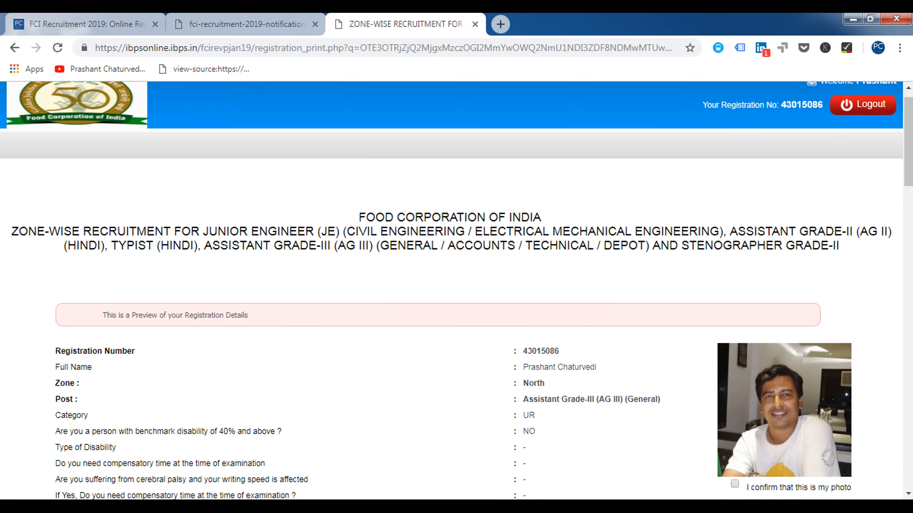
{"action": "scroll", "coordinate": [456, 292], "scroll_direction": "down", "scroll_amount": 20}
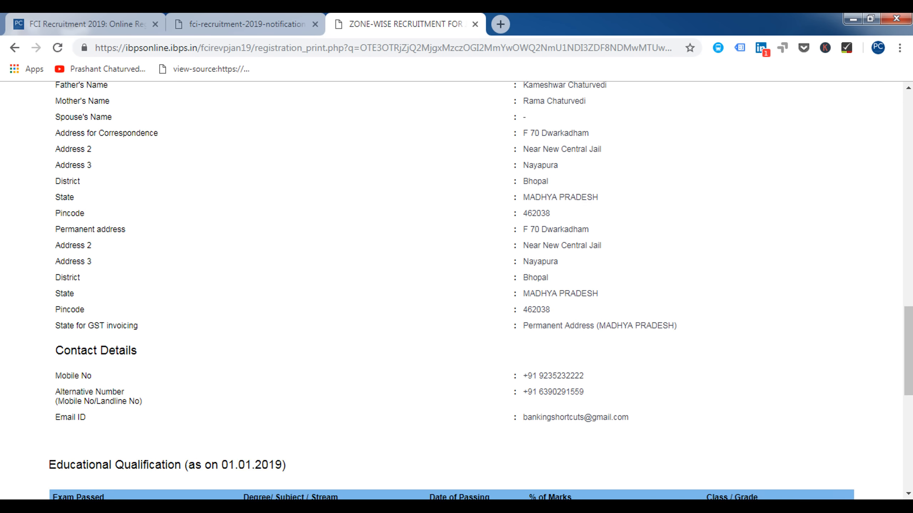
{"action": "scroll", "coordinate": [457, 291], "scroll_direction": "down", "scroll_amount": 1}
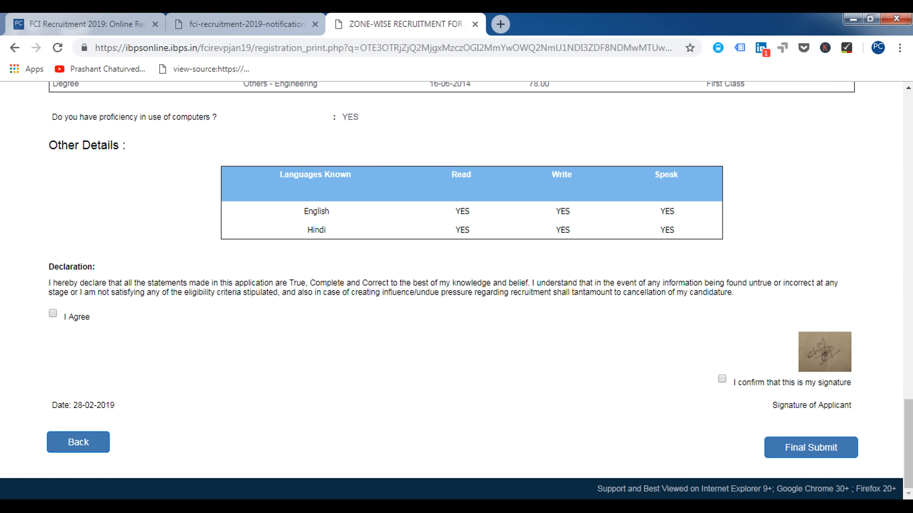
{"action": "left_click", "coordinate": [53, 313]}
{"action": "left_click", "coordinate": [722, 379]}
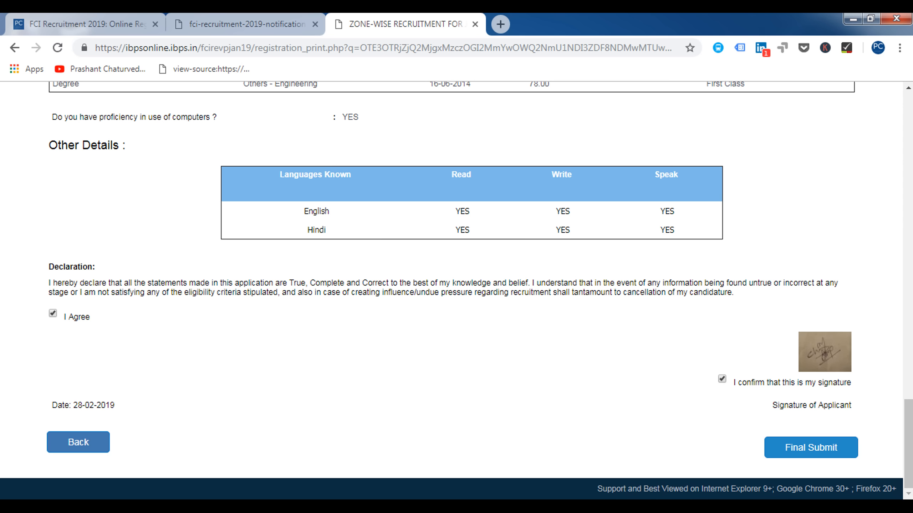
{"action": "left_click", "coordinate": [811, 448]}
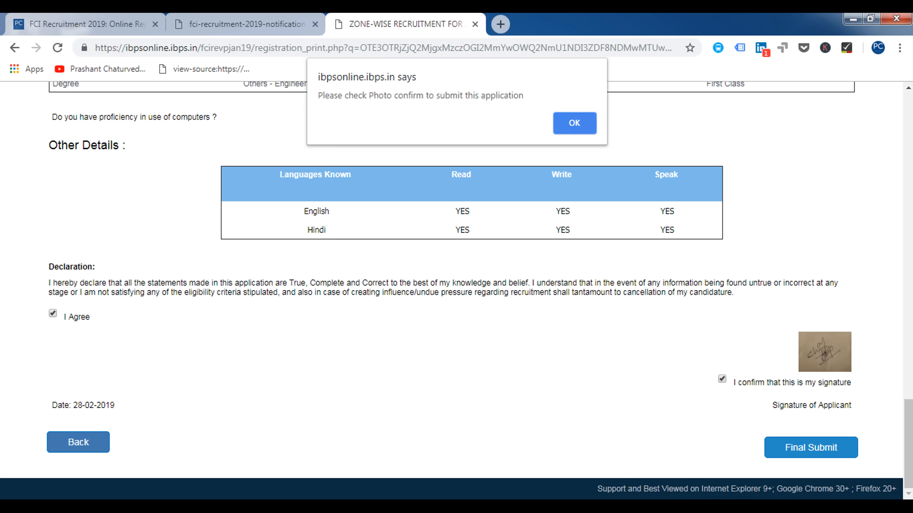
{"action": "key", "text": "Return"}
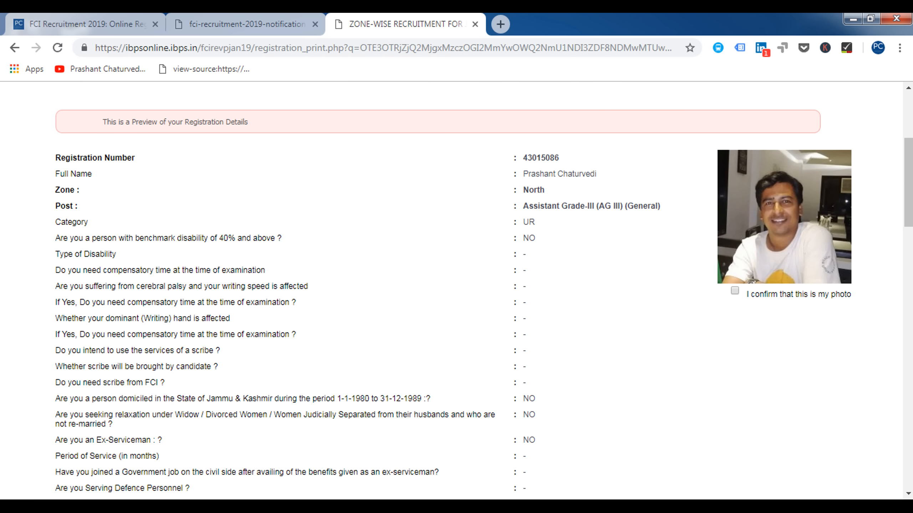
- Confirm the candidate's photo on the preview and make the final submission of the application
{"action": "left_click", "coordinate": [735, 290]}
{"action": "left_click_drag", "start_coordinate": [908, 183], "coordinate": [908, 445]}
{"action": "left_click", "coordinate": [811, 447]}
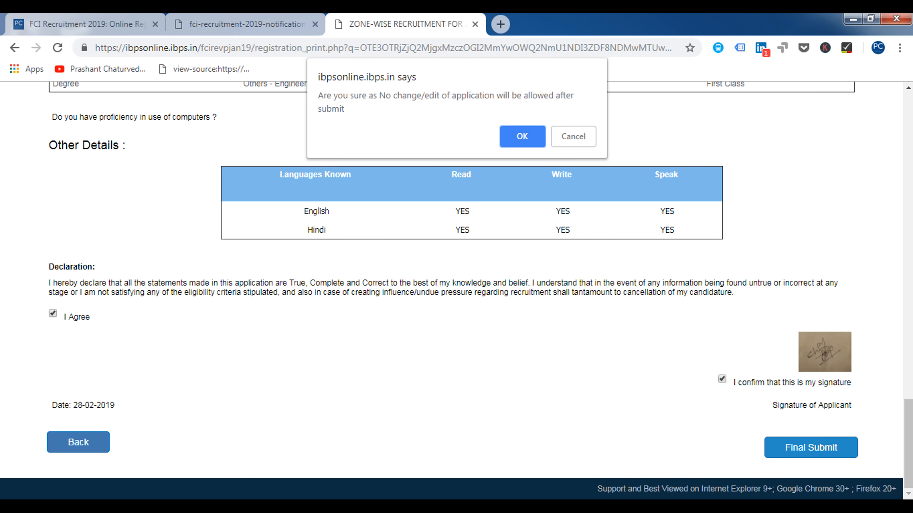
{"action": "key", "text": "Return"}
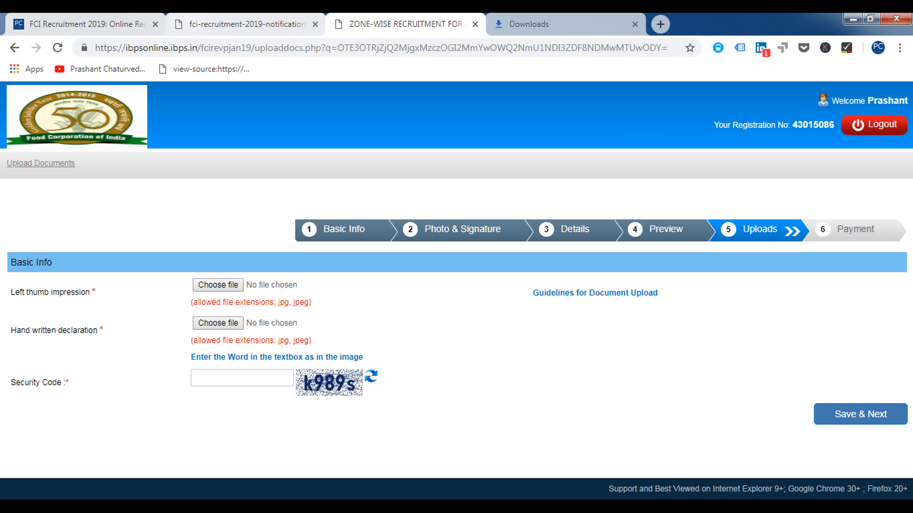
- Review and highlight the hand written declaration text in the FCI recruitment notification PDF, and return to the application's document upload page
{"action": "left_click", "coordinate": [244, 23]}
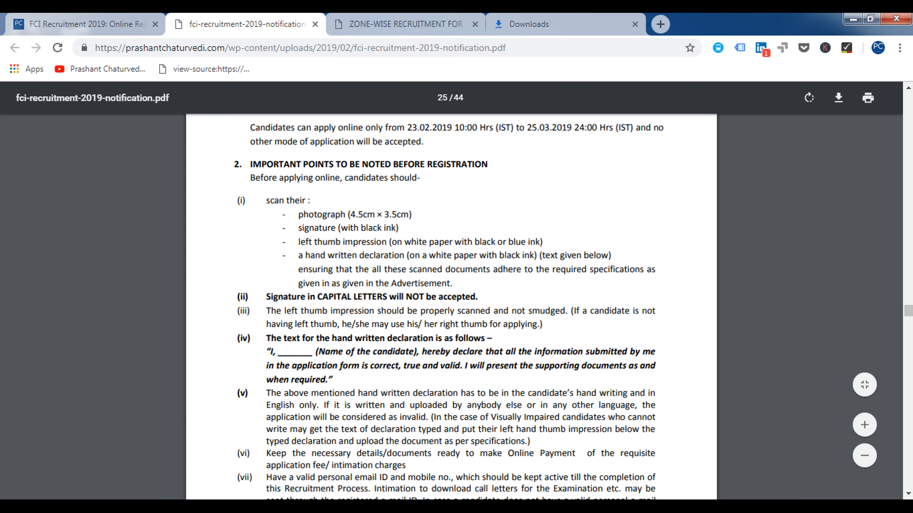
{"action": "left_click_drag", "start_coordinate": [267, 352], "coordinate": [334, 380]}
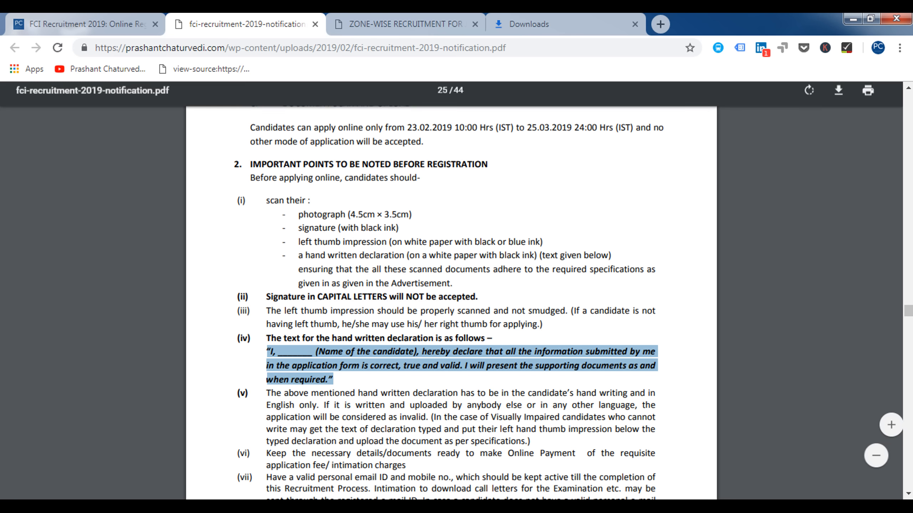
{"action": "left_click", "coordinate": [406, 24]}
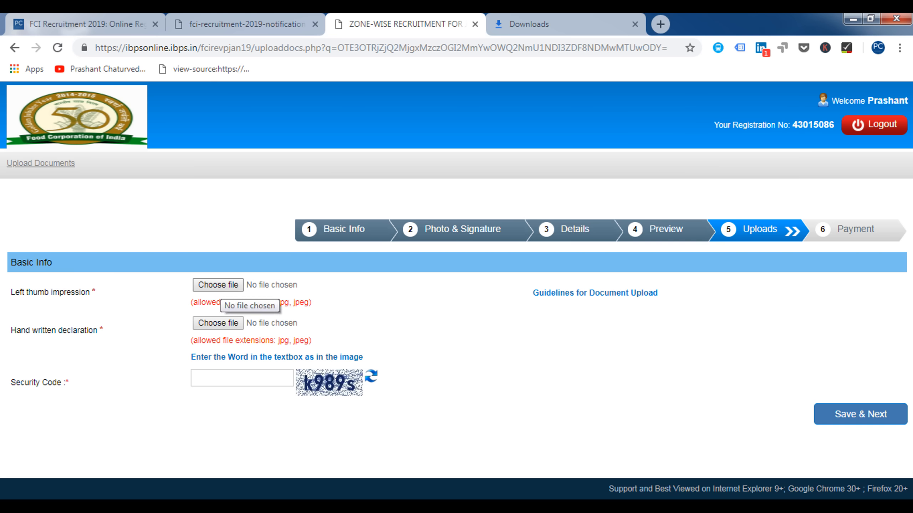
- Upload the Thumb image from the Desktop as the left thumb impression and accept its preview
{"action": "left_click", "coordinate": [218, 284]}
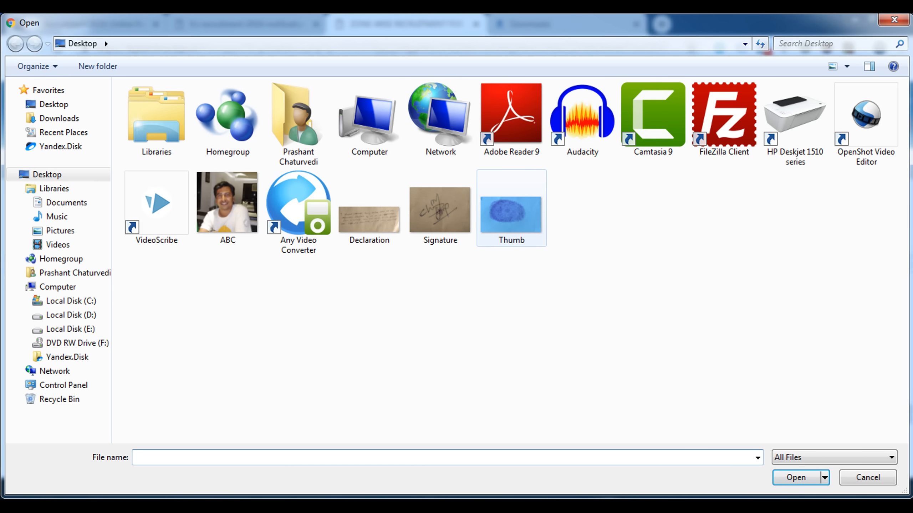
{"action": "left_click", "coordinate": [511, 214]}
{"action": "left_click", "coordinate": [795, 477]}
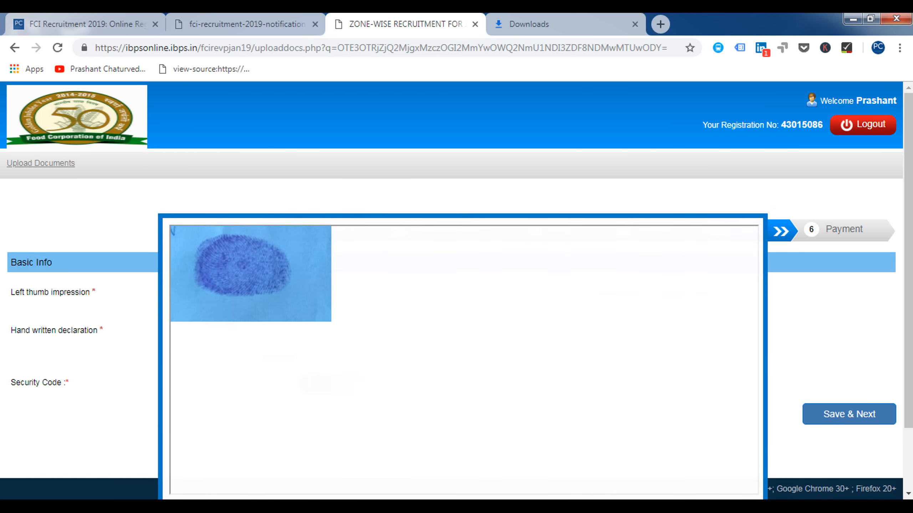
{"action": "scroll", "coordinate": [456, 291], "scroll_direction": "down", "scroll_amount": 2}
{"action": "left_click", "coordinate": [431, 472]}
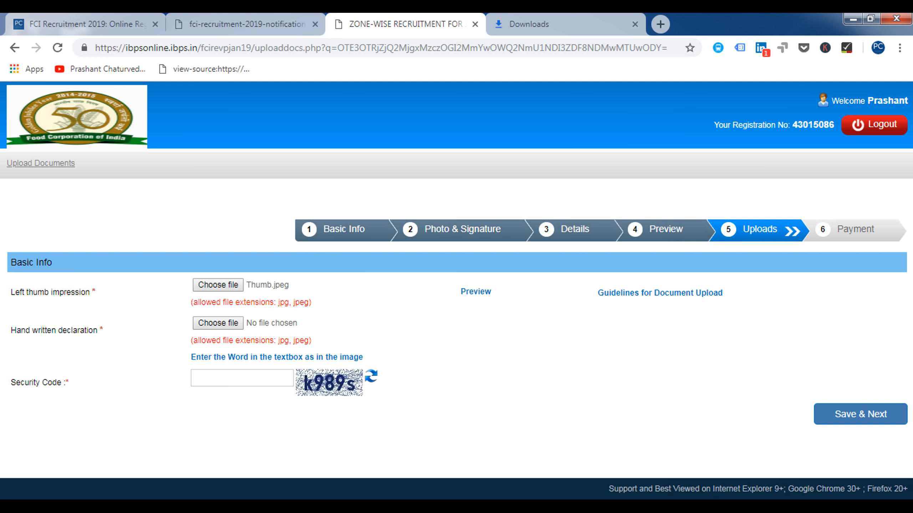
- Upload the Declaration image from the Desktop as the hand written declaration and accept its preview
{"action": "left_click", "coordinate": [219, 324]}
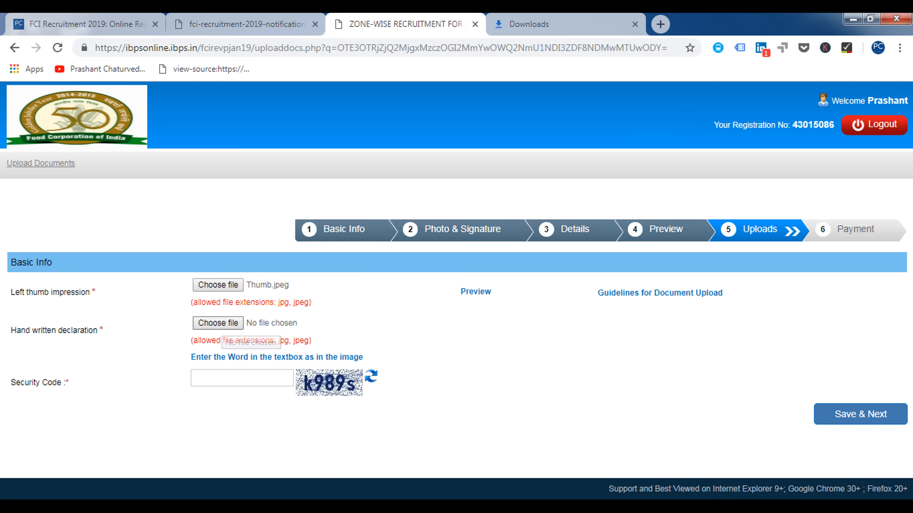
{"action": "left_click", "coordinate": [369, 213]}
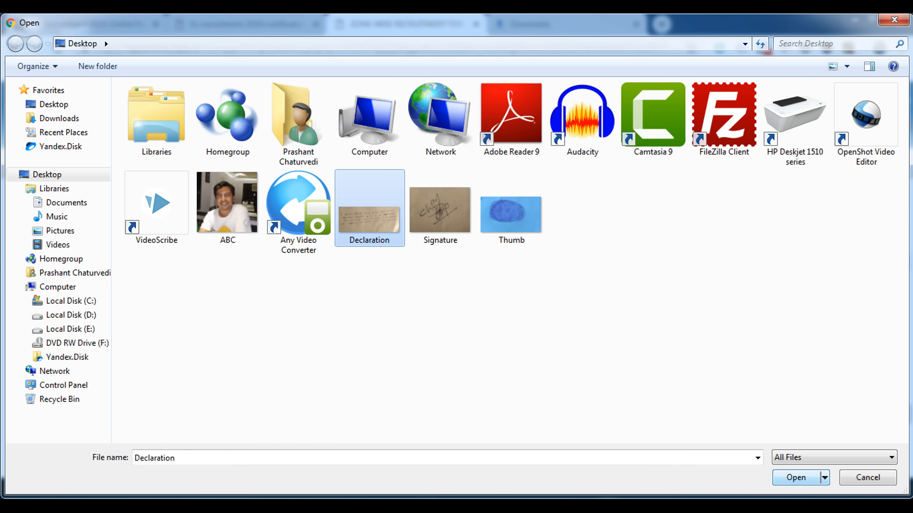
{"action": "key", "text": "Return"}
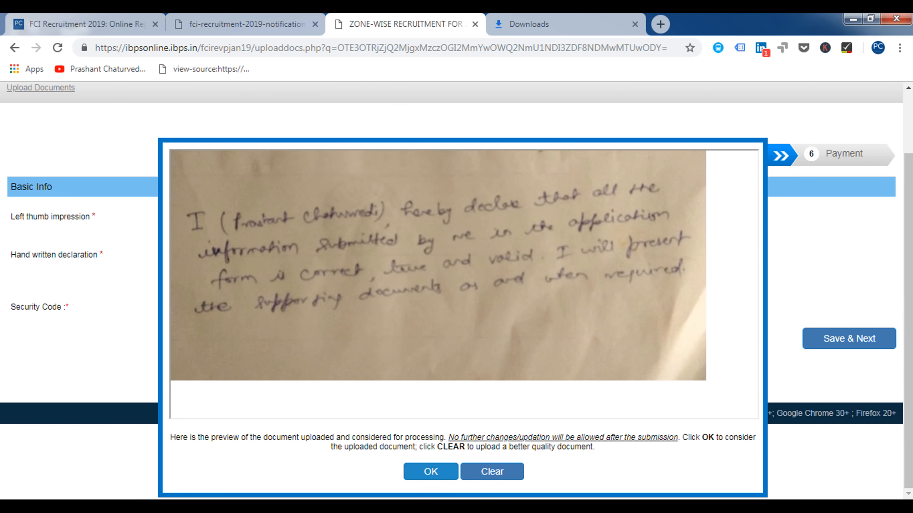
{"action": "left_click", "coordinate": [430, 472]}
- Enter the security code shown in the image, save the uploaded documents and confirm the final submission to continue to payment
{"action": "left_click", "coordinate": [237, 378]}
{"action": "type", "text": "k989s"}
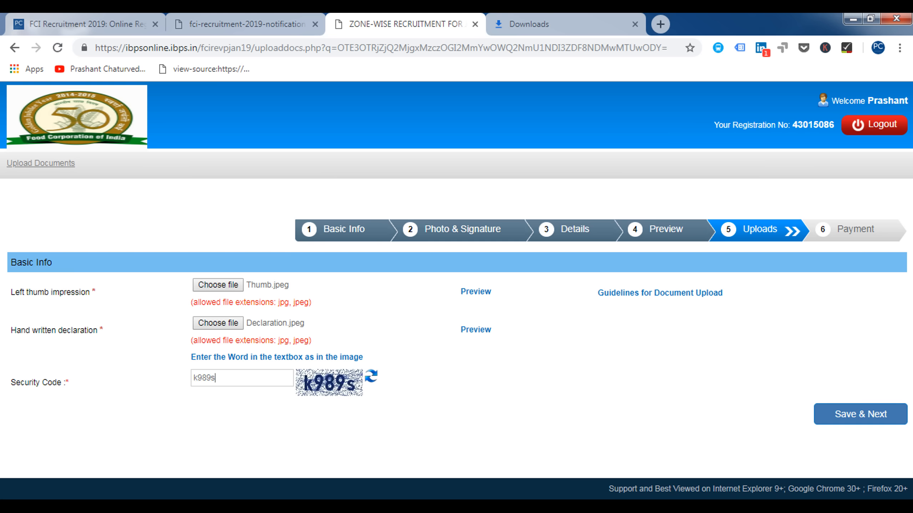
{"action": "left_click", "coordinate": [861, 414]}
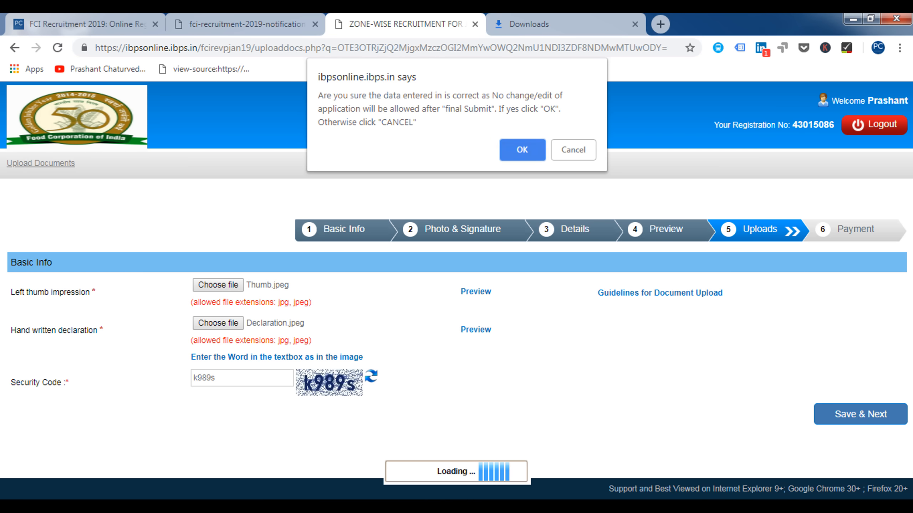
{"action": "key", "text": "Return"}
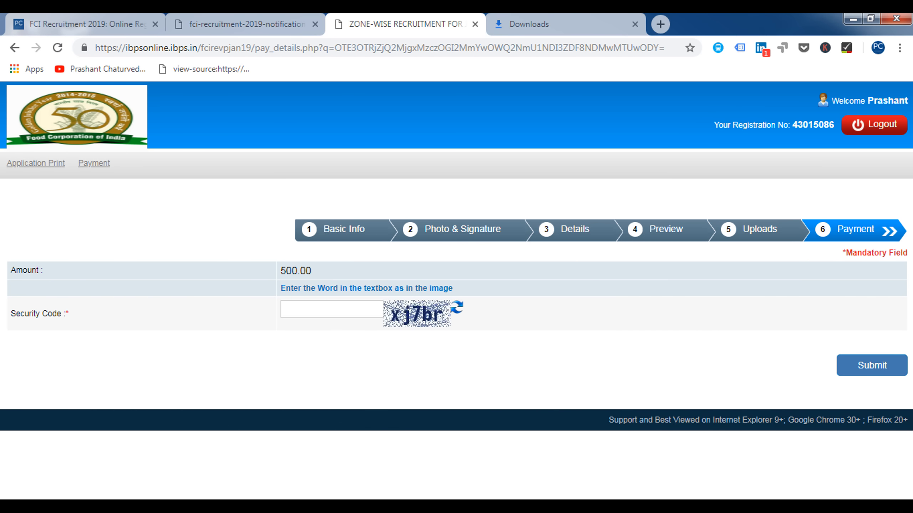
- Enter the security code shown in the image on the payment page and submit the application fee payment form
{"action": "type", "text": "xj7br"}
{"action": "key", "text": "Return"}
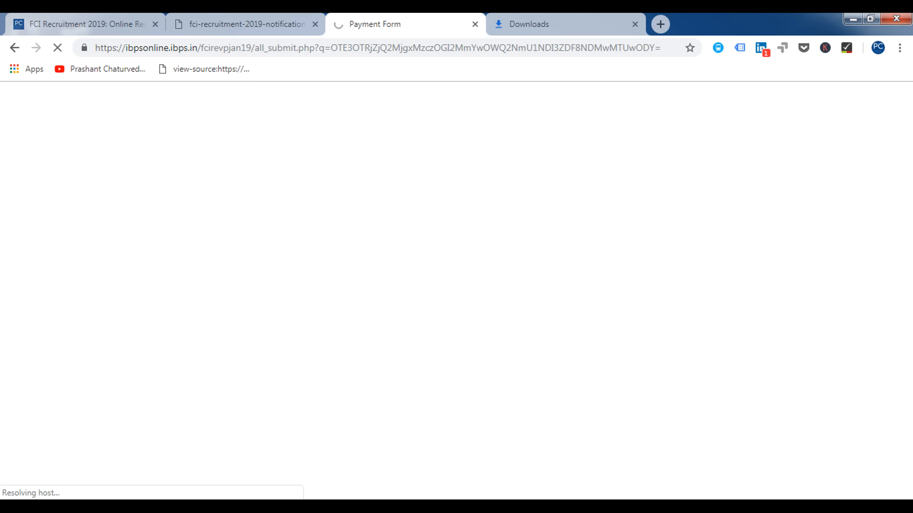